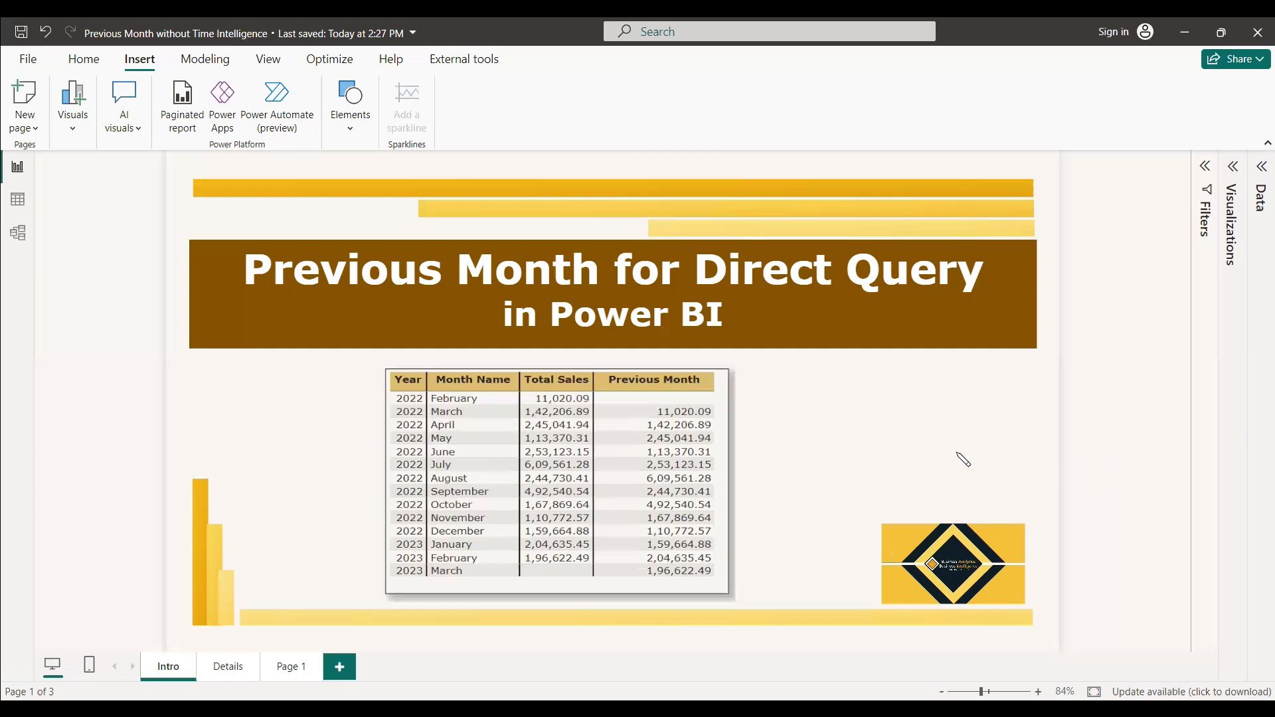
# Open the Details page and examine the year and month rules for finding the previous month.
pyautogui.click(229, 667)
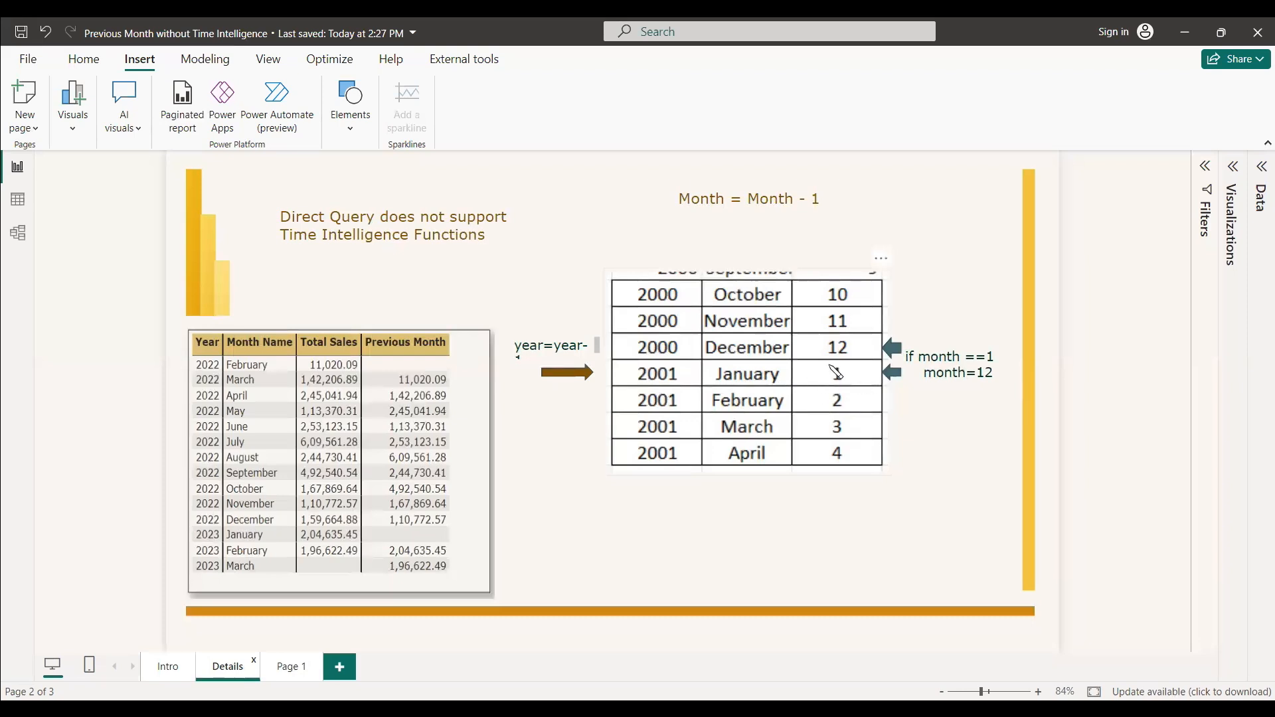
pyautogui.click(515, 361)
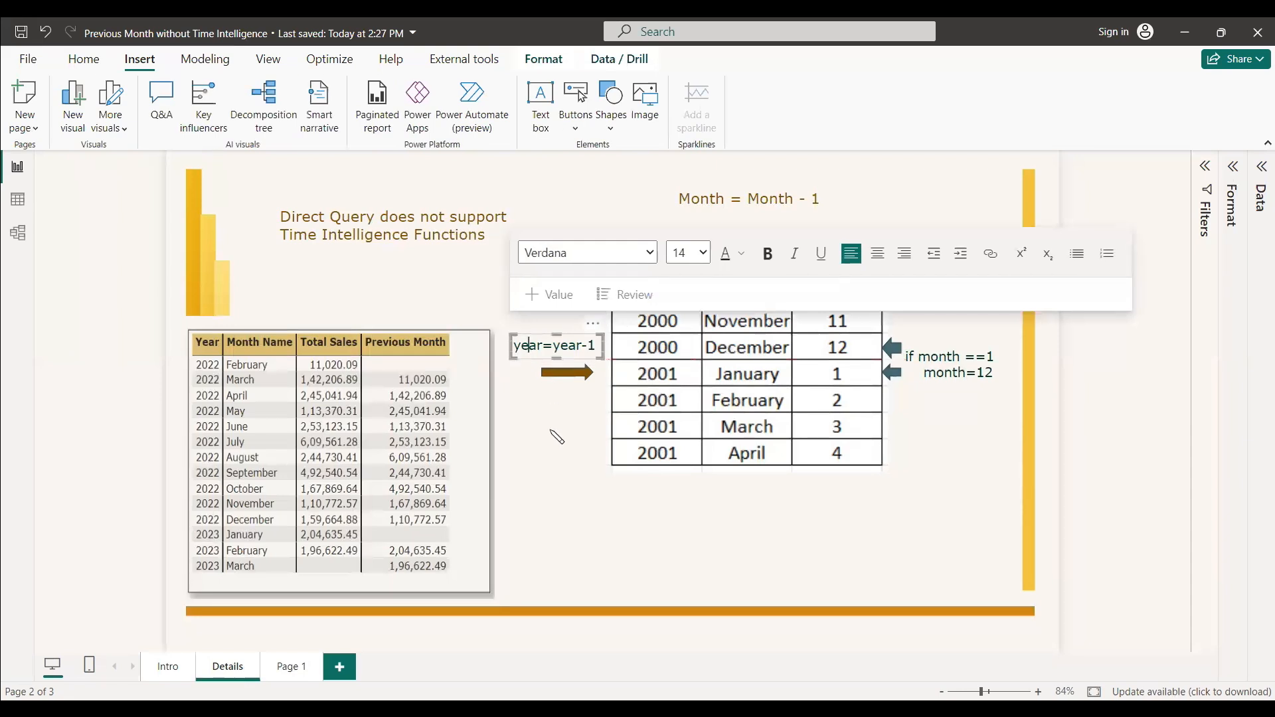
pyautogui.click(804, 386)
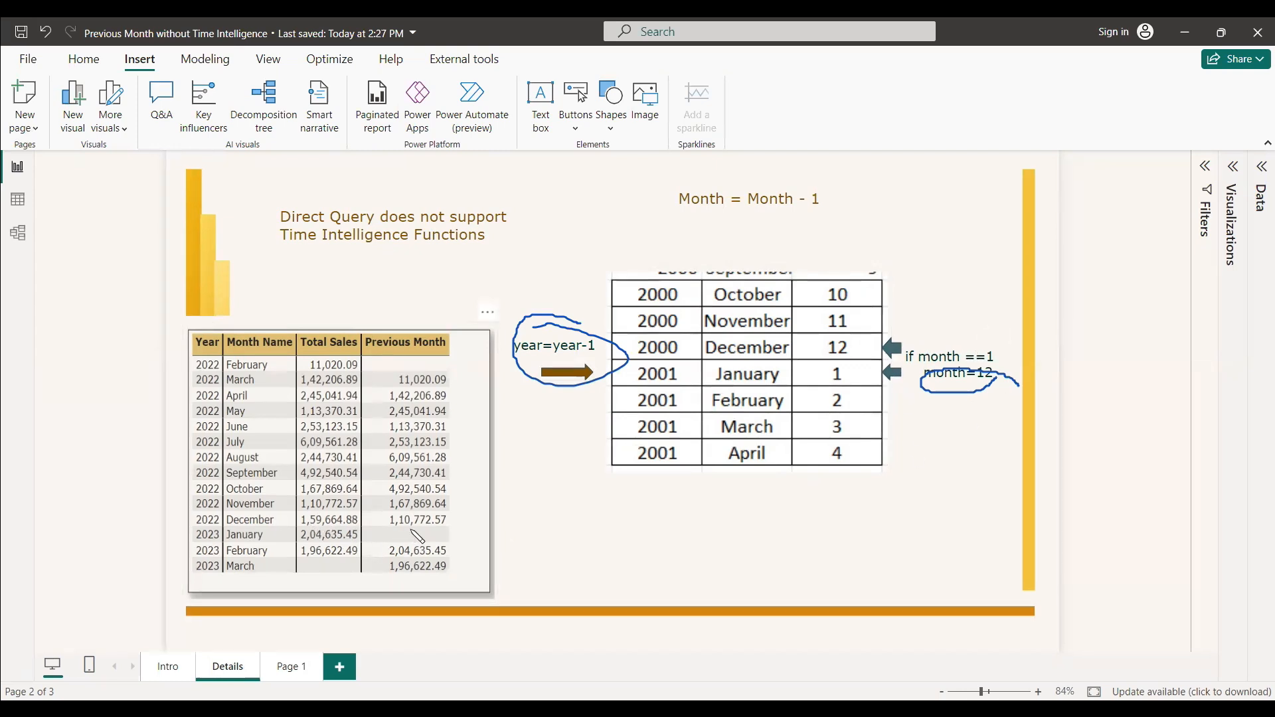
# Open Page 1 and expand the field lists of the FactSales and DimCalendar tables.
pyautogui.click(288, 670)
pyautogui.click(1261, 167)
pyautogui.click(1136, 312)
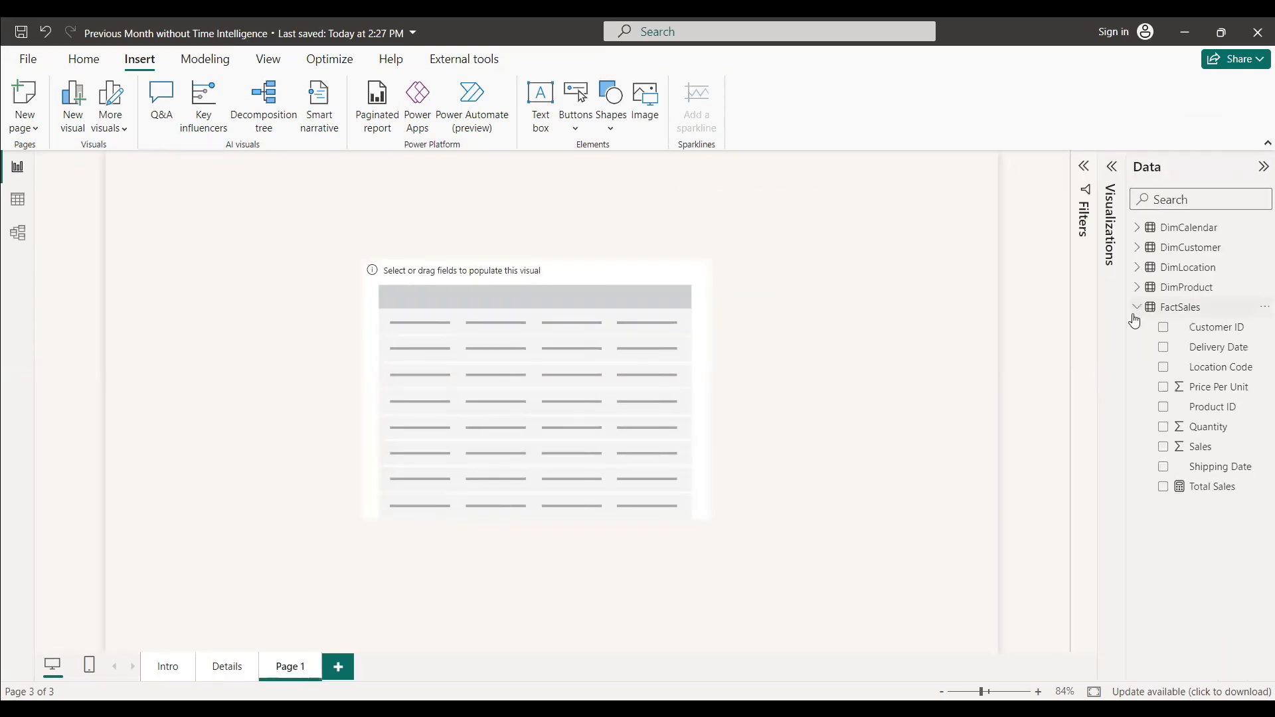
pyautogui.click(1139, 228)
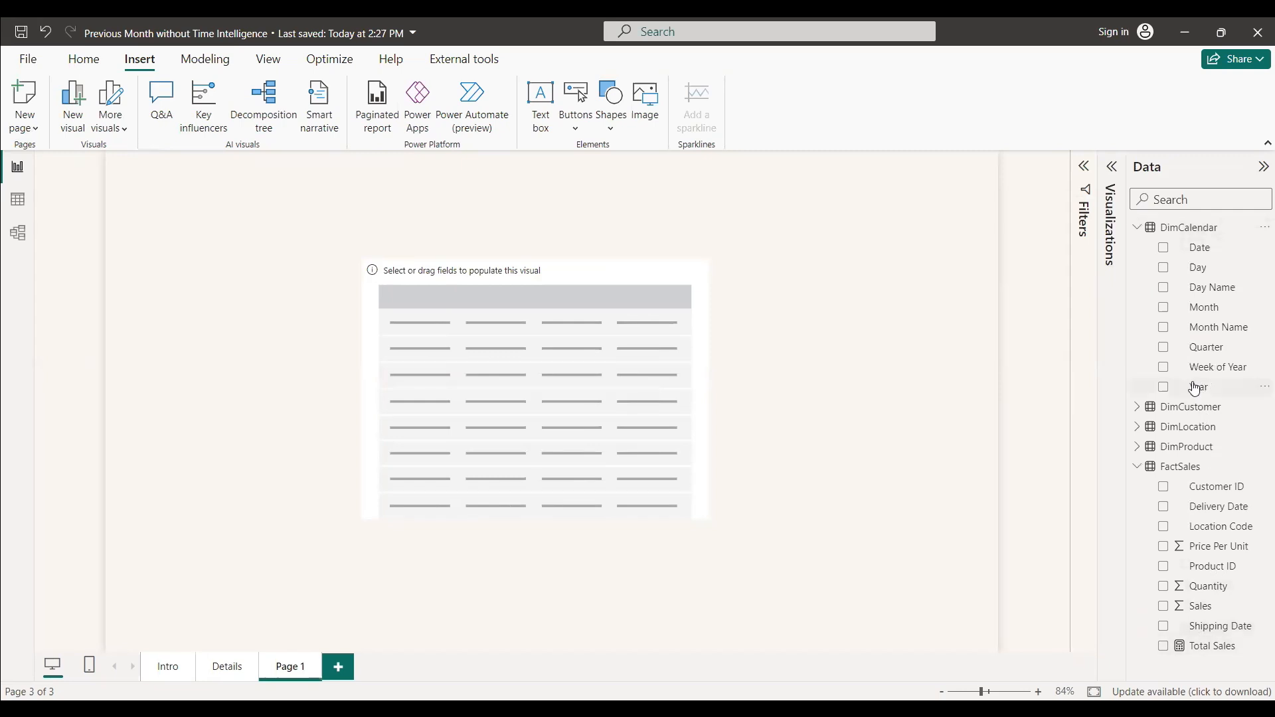
# Add the Year, Month Name, Month and Total Sales fields to the empty table visual on Page 1.
pyautogui.click(1164, 388)
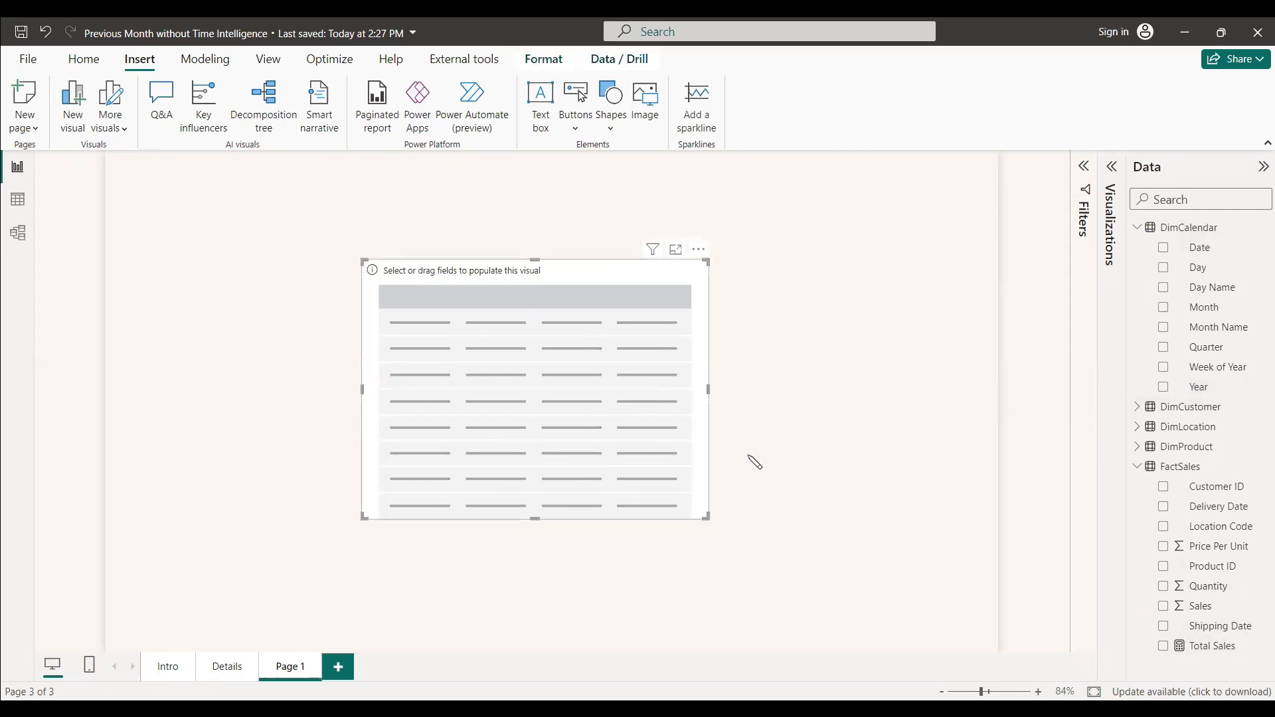
pyautogui.click(1164, 388)
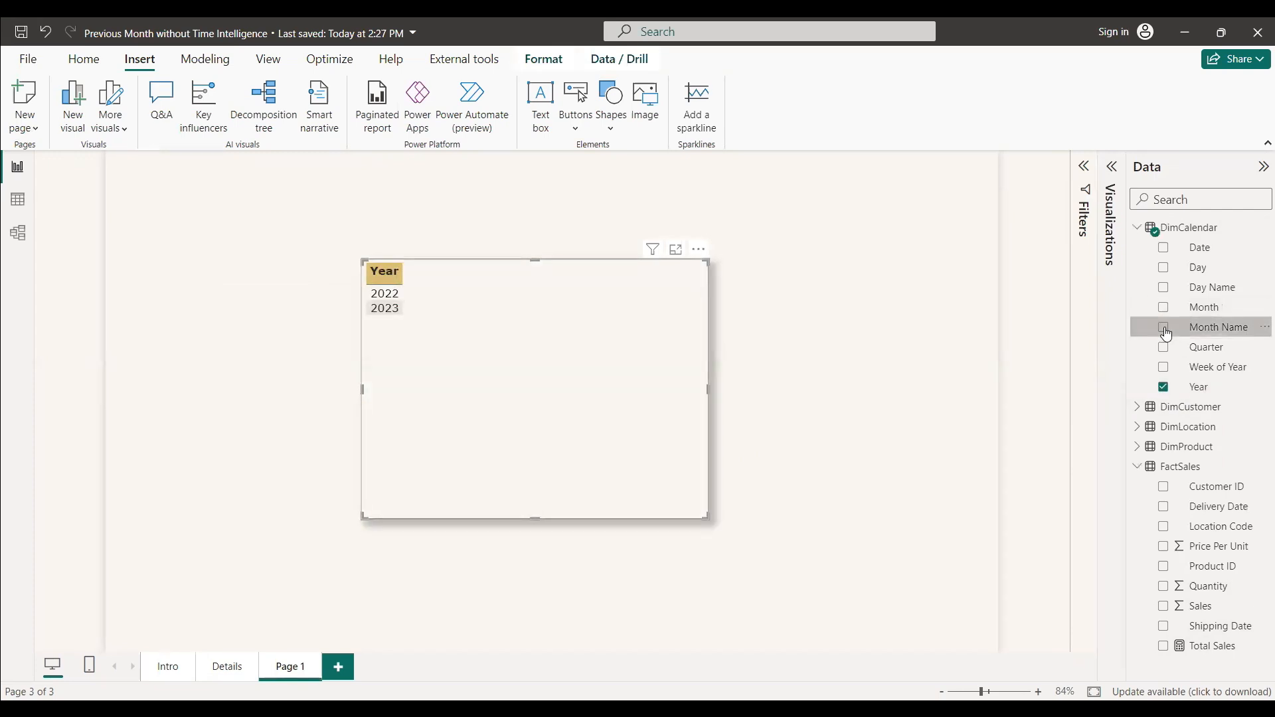
pyautogui.click(1165, 330)
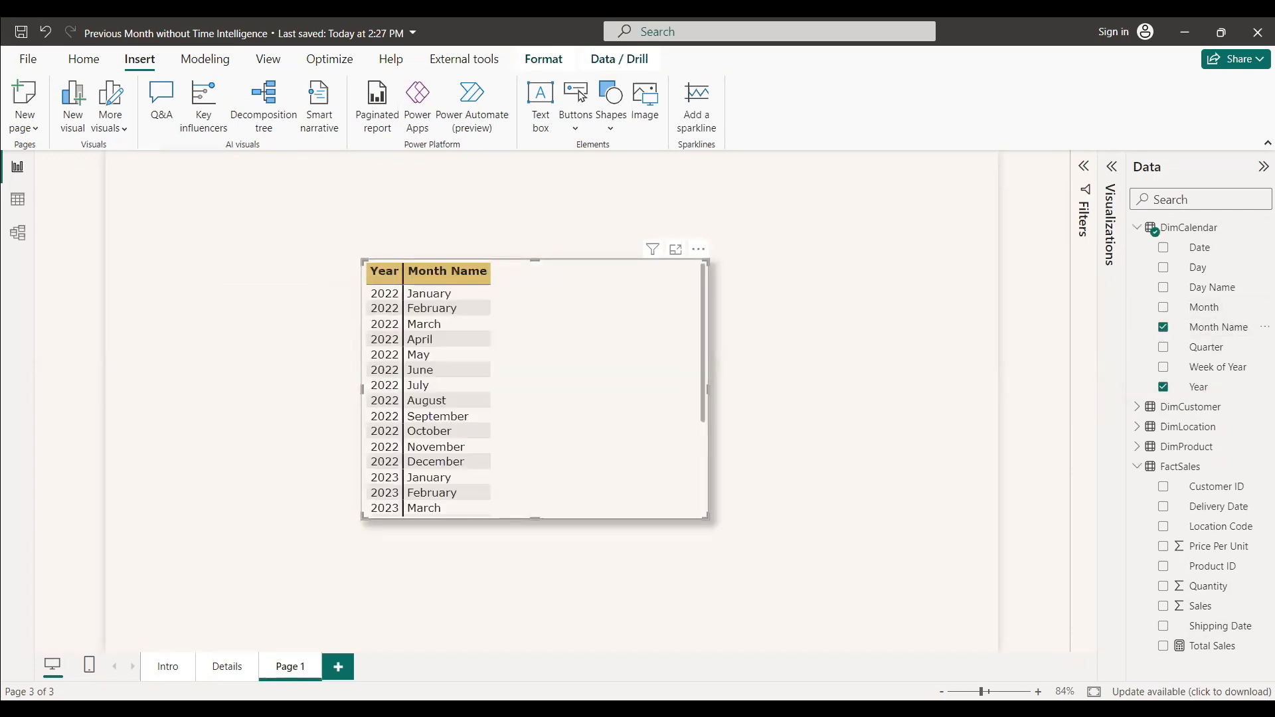
pyautogui.click(1164, 646)
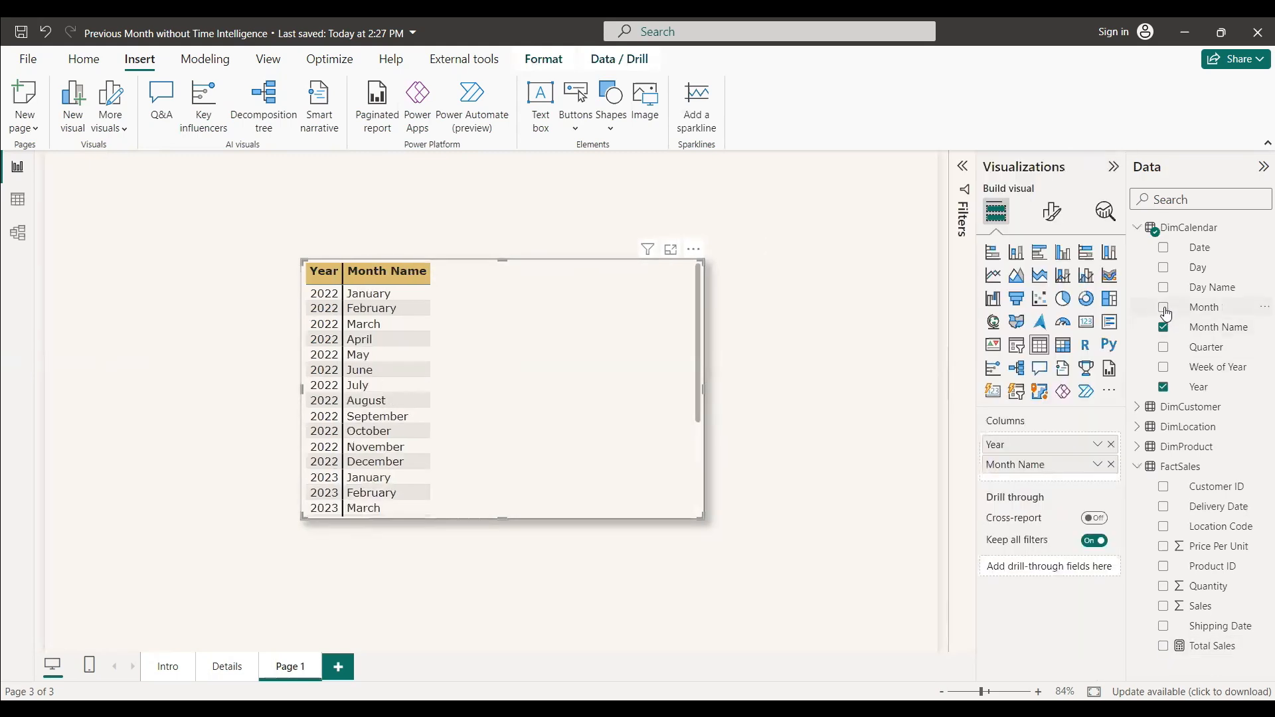
pyautogui.click(1165, 310)
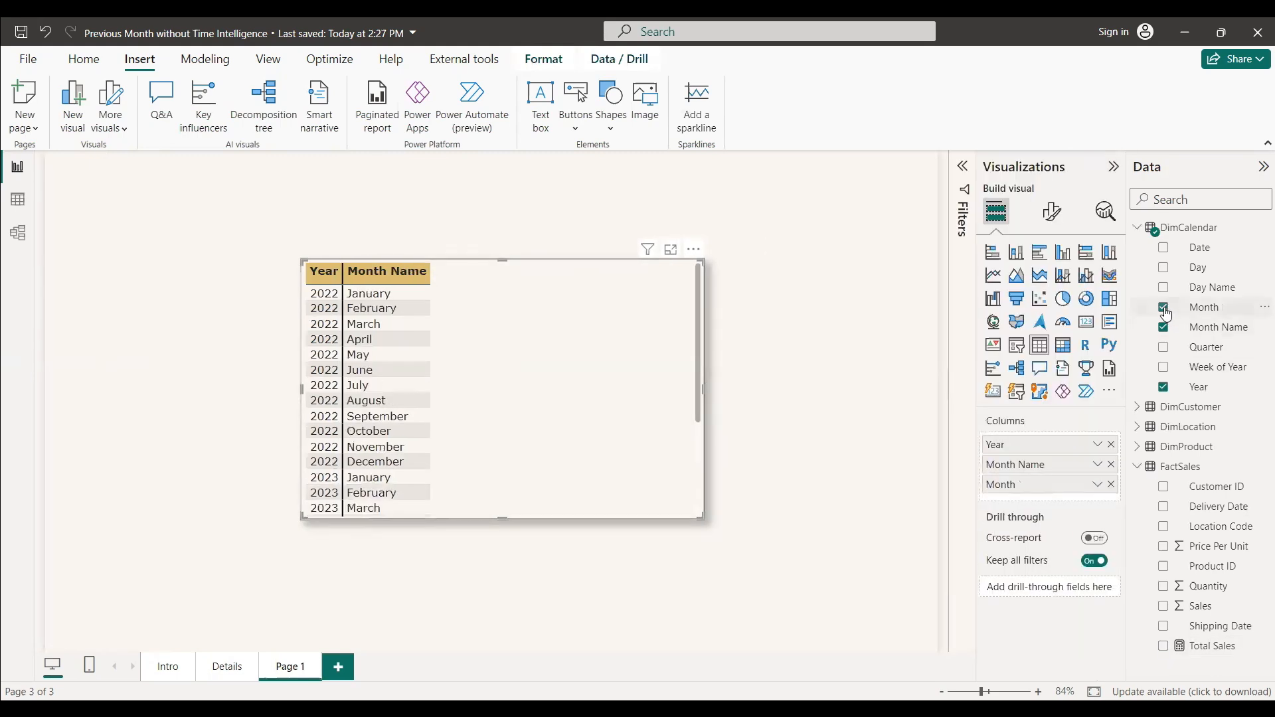
pyautogui.click(1164, 646)
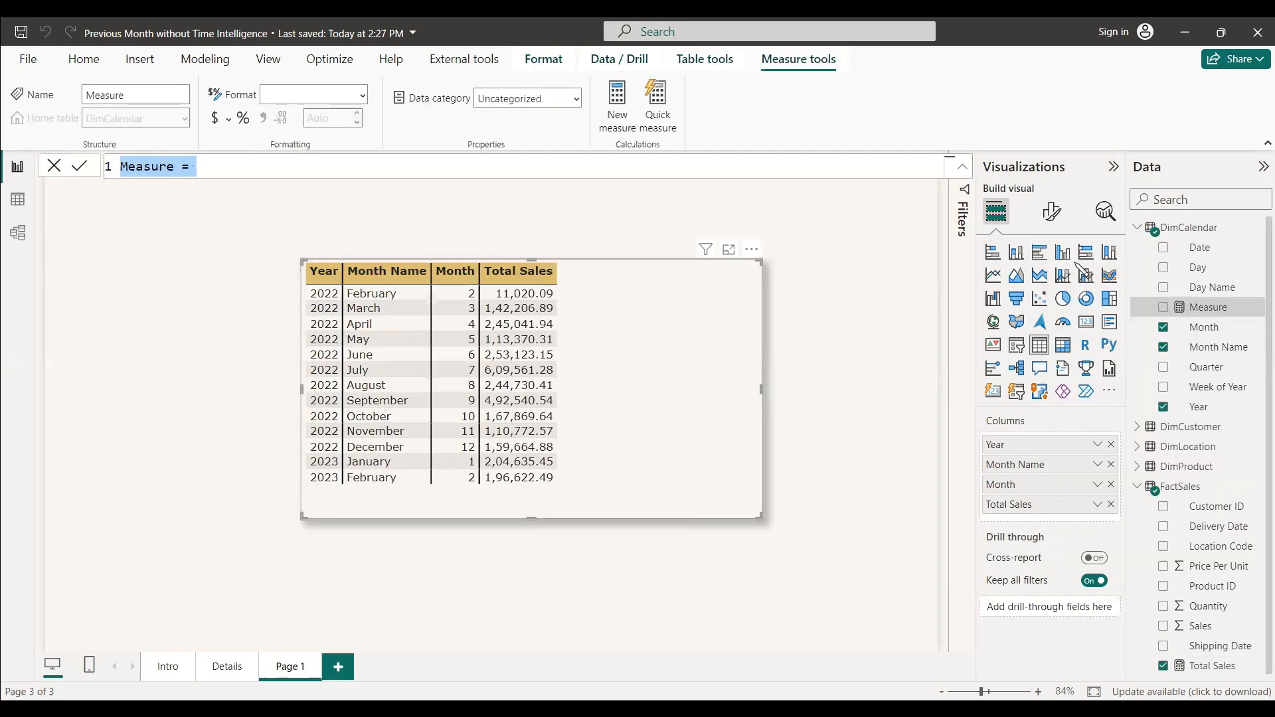
# Create a DimCalendar measure named Previous Month with the variable _currMonth = SELECTEDVALUE(DimCalendar[Month]).
pyautogui.write('Previous Month =')
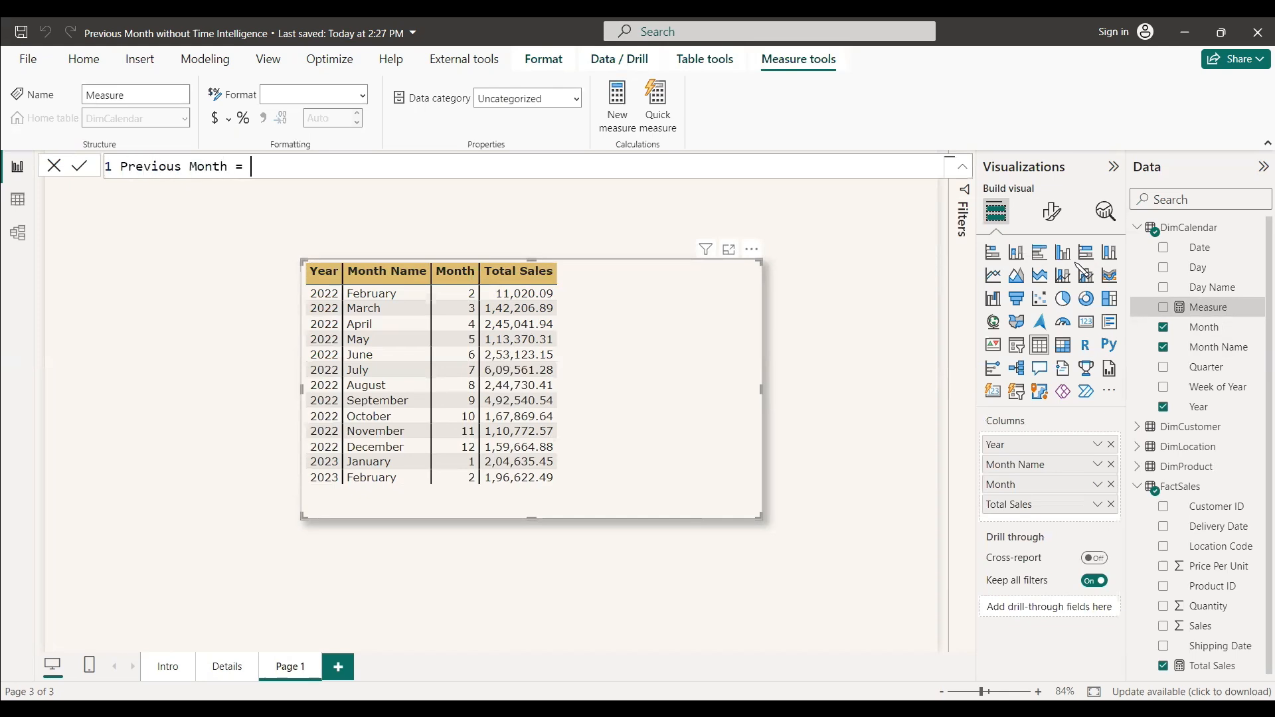
pyautogui.hotkey('shift', 'Return')
pyautogui.write('v')
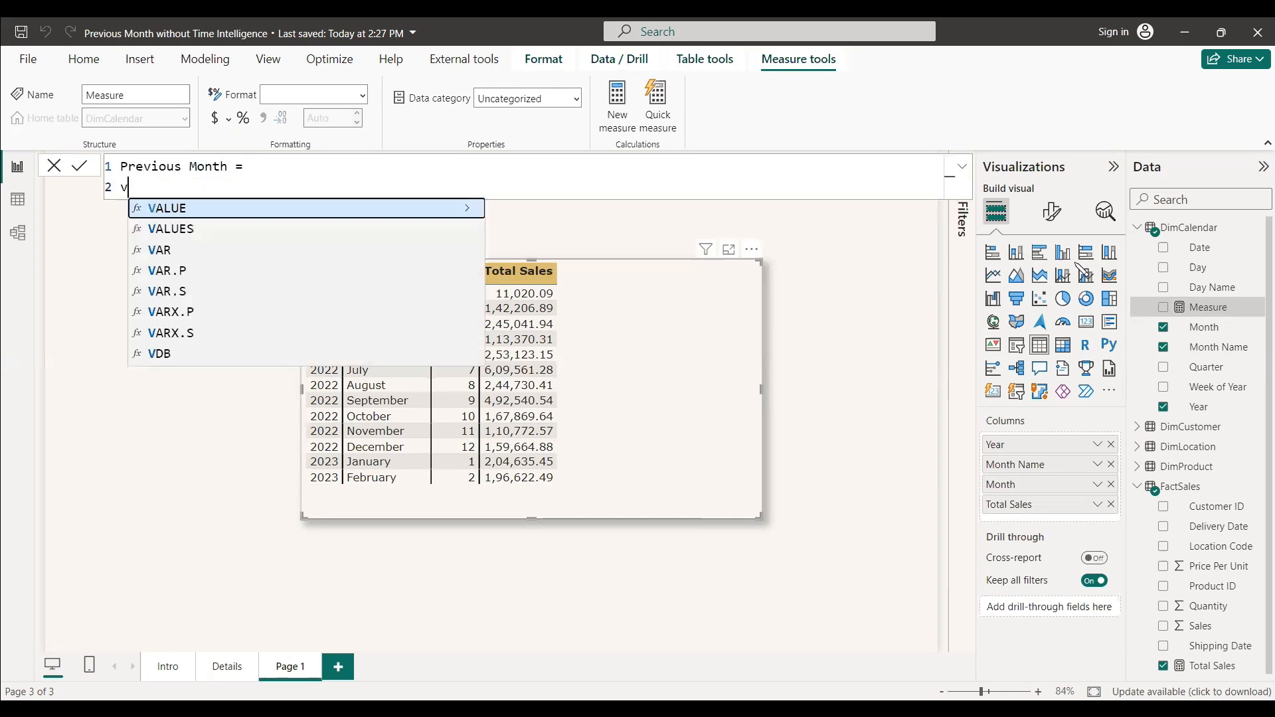
pyautogui.write('ar _currMo')
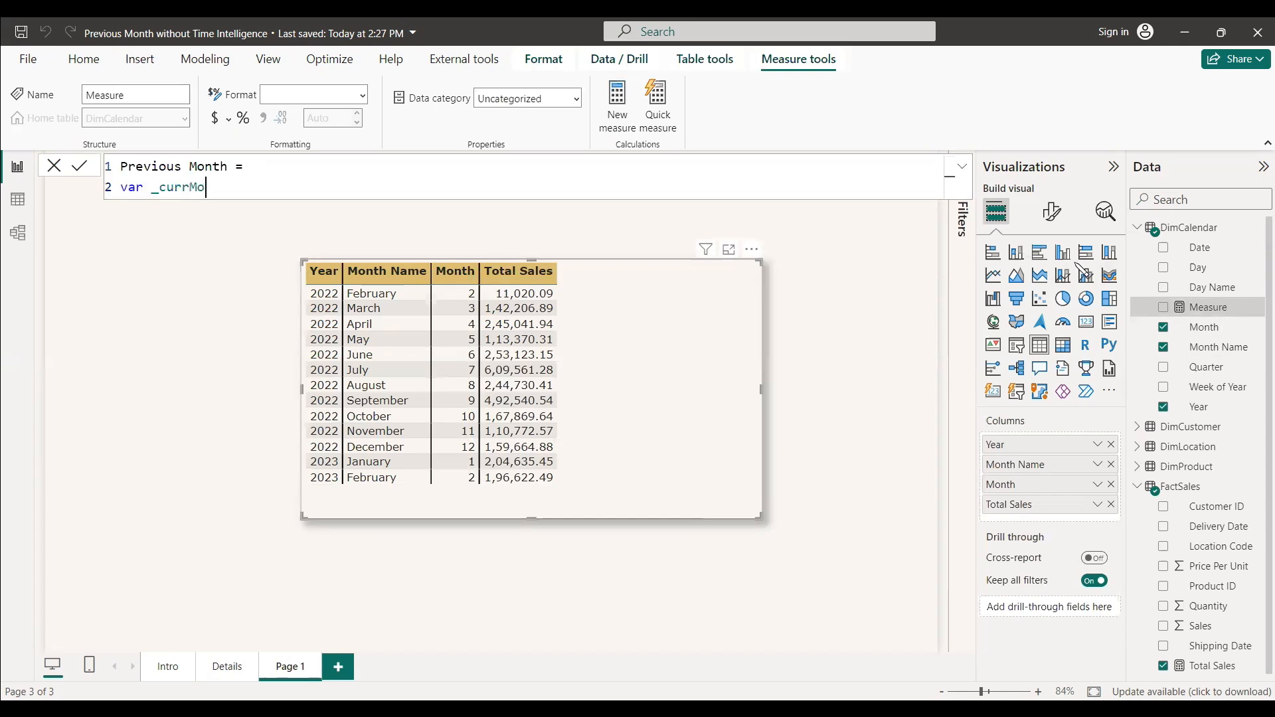
pyautogui.write('nth = select')
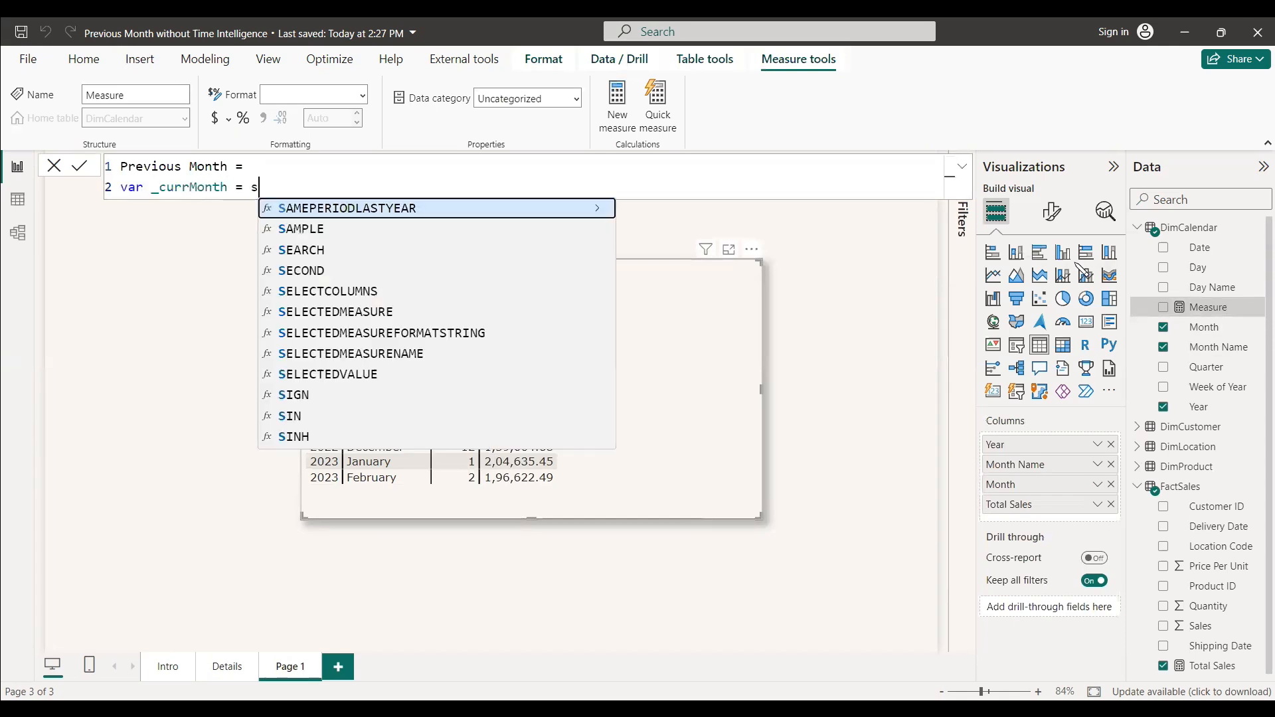
pyautogui.press('Down')
pyautogui.press('Down')
pyautogui.press('Down')
pyautogui.press('Down')
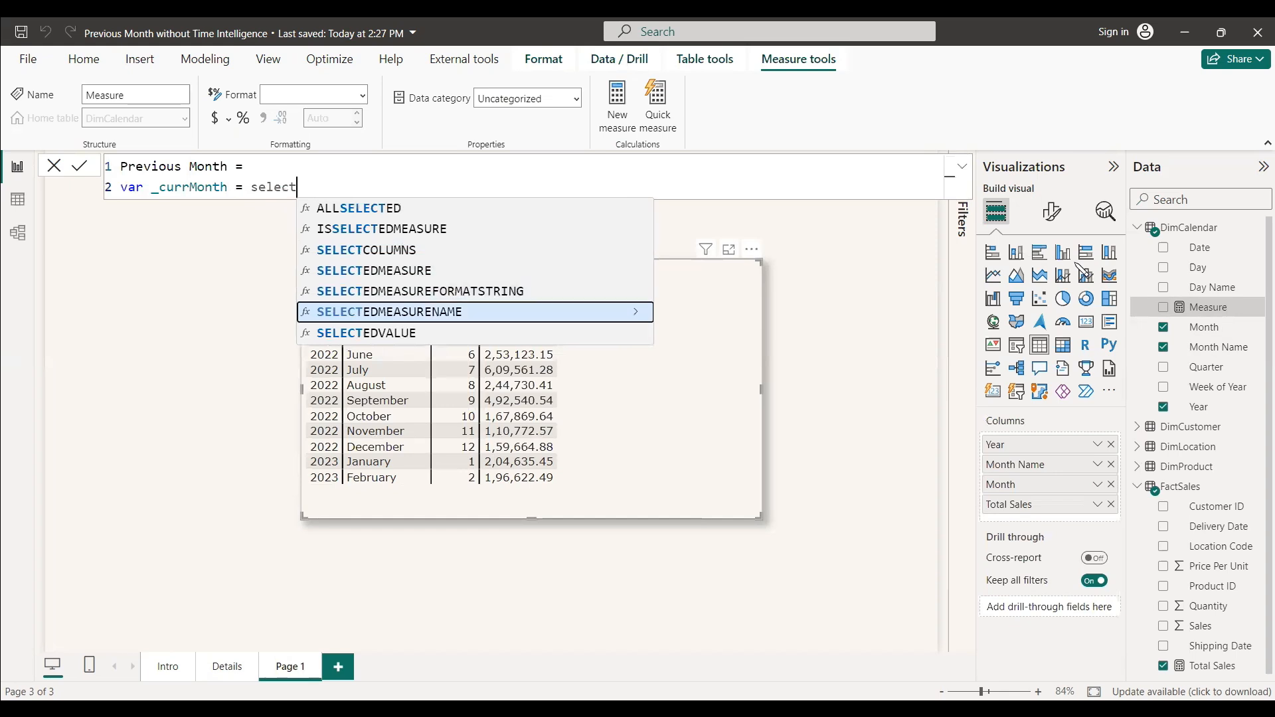
pyautogui.press('Tab')
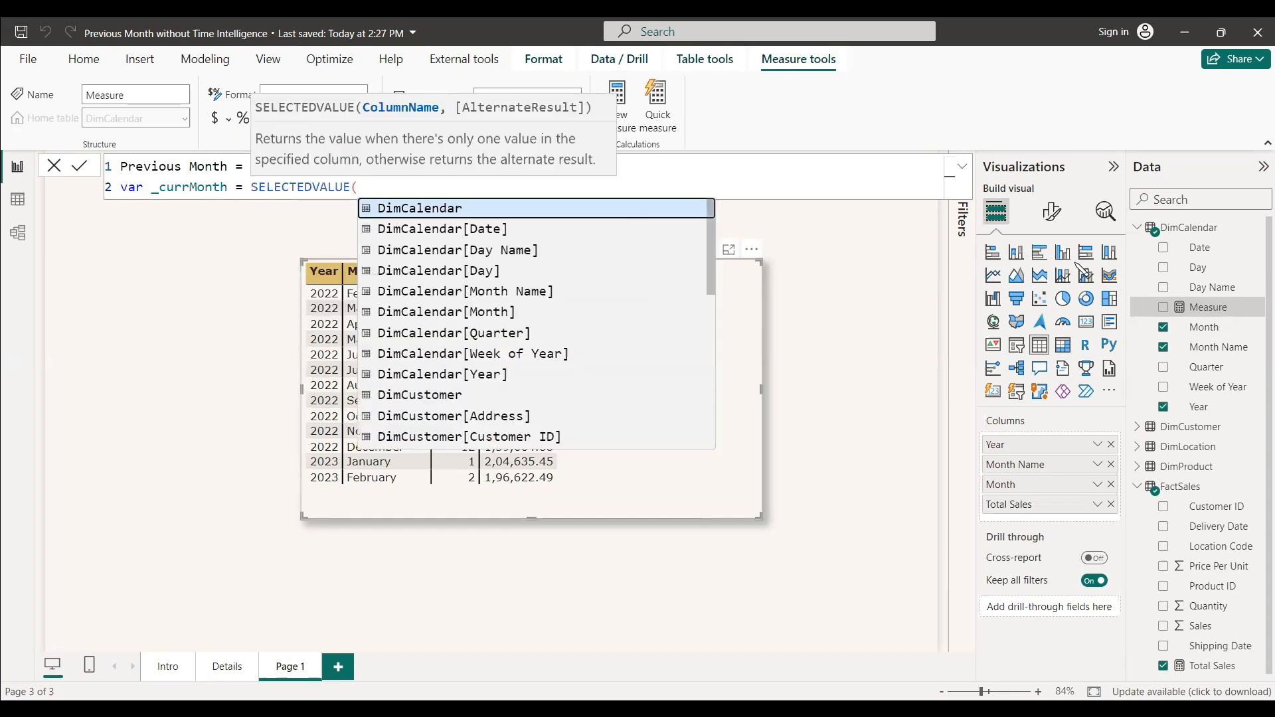
pyautogui.write('mon')
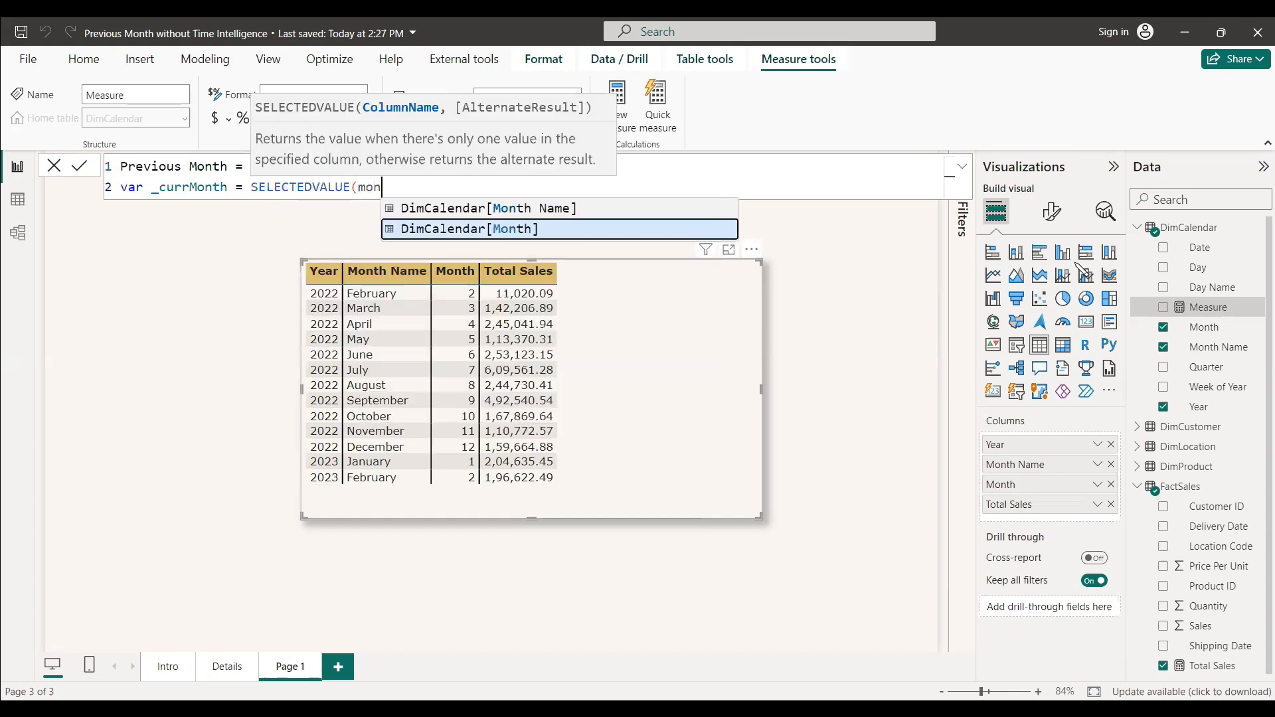
pyautogui.press('Tab')
pyautogui.write(')')
# Add a second variable to the measure, _PreMonth = _currMonth -1.
pyautogui.hotkey('shift', 'Return')
pyautogui.write('var _PreMonth')
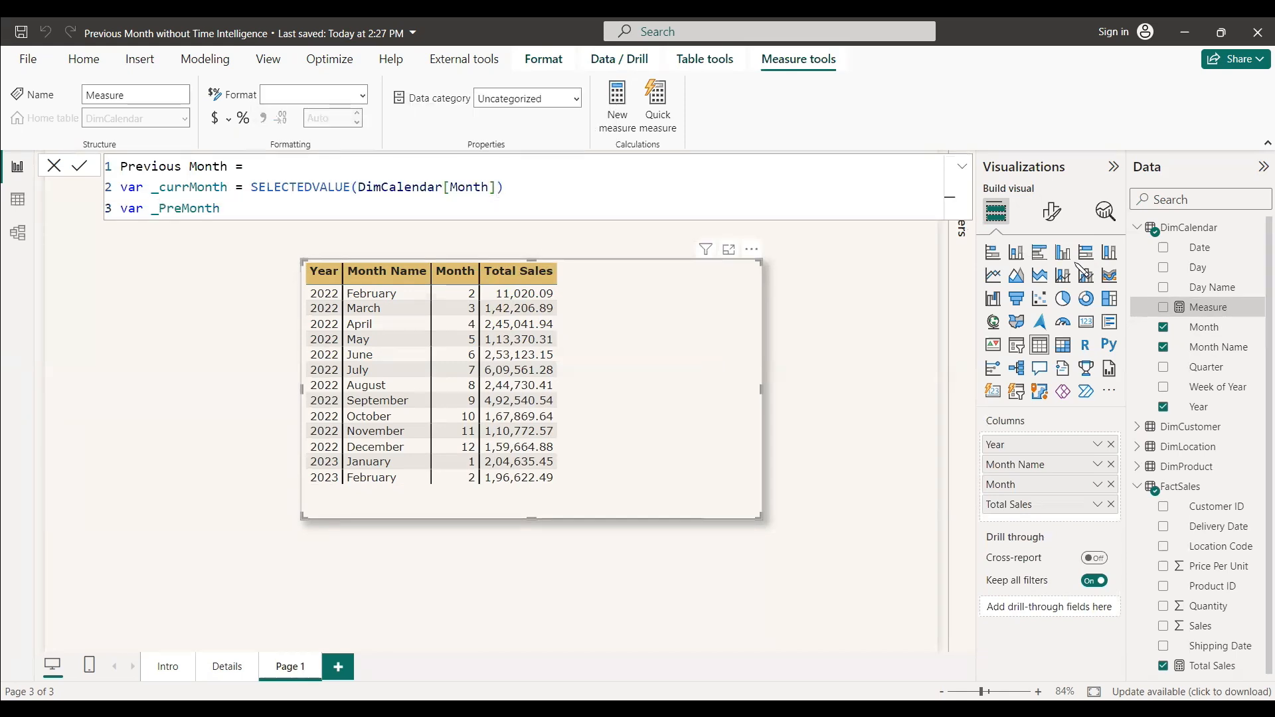
pyautogui.write(' = _c')
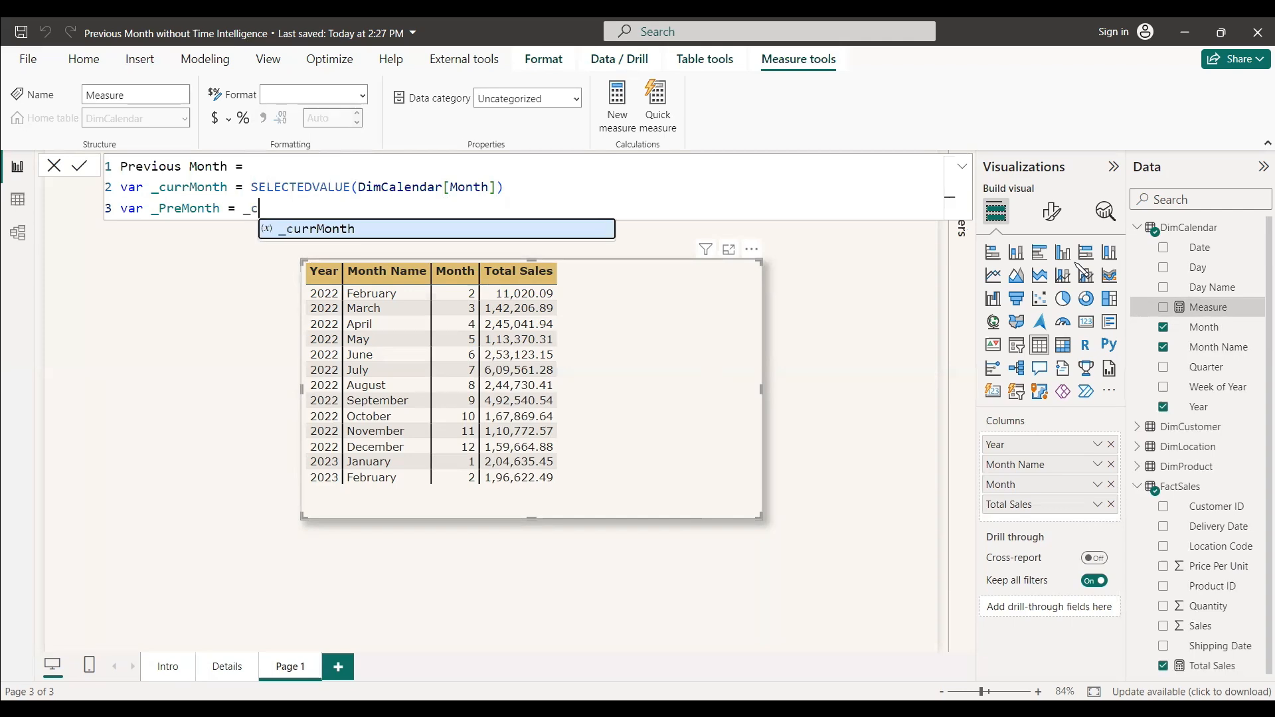
pyautogui.press('Tab')
pyautogui.write('-1')
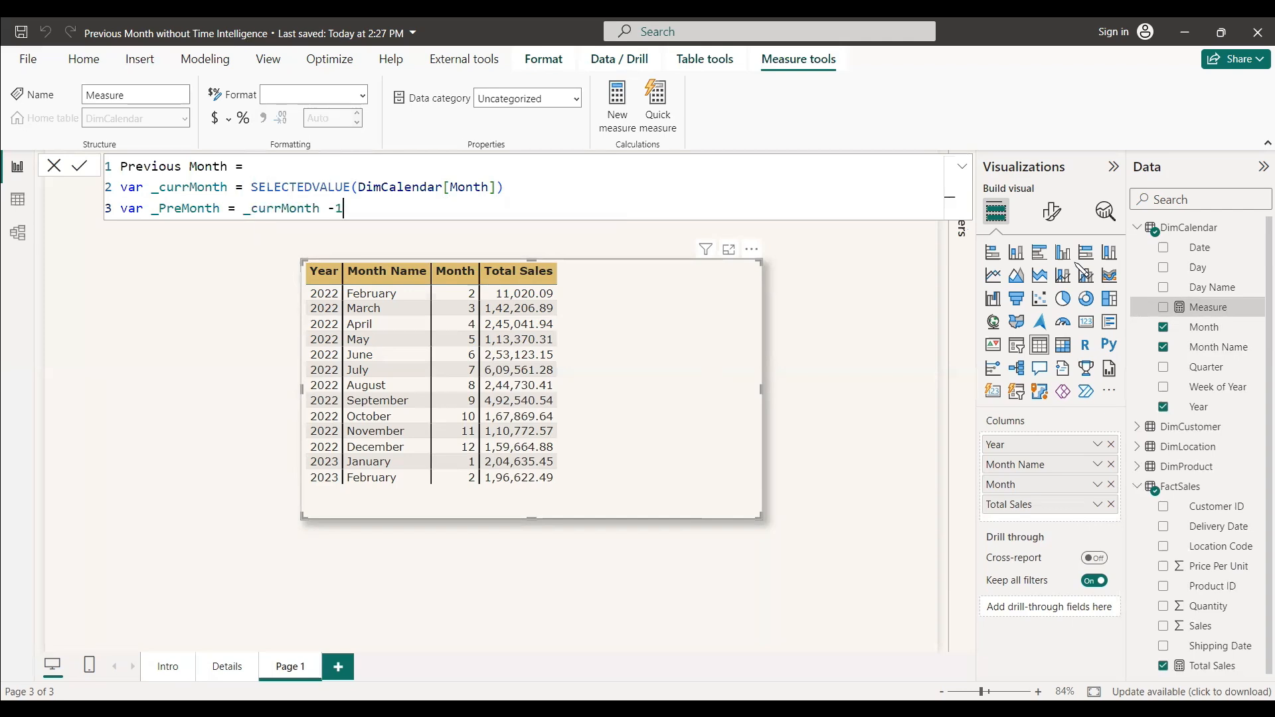
# Add a Return section to the measure that begins CALCULATE with [Total Sales] as its expression.
pyautogui.press('Return')
pyautogui.press('Return')
pyautogui.write('Return')
pyautogui.press('Return')
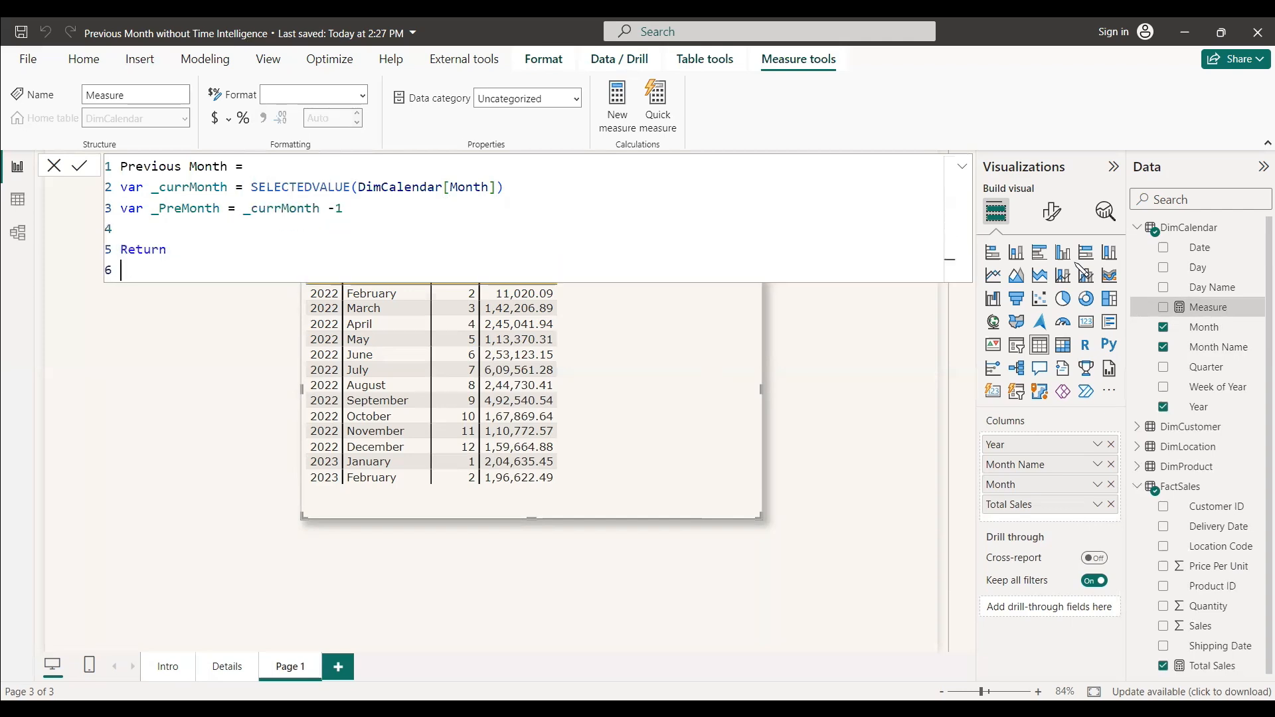
pyautogui.write('Calc')
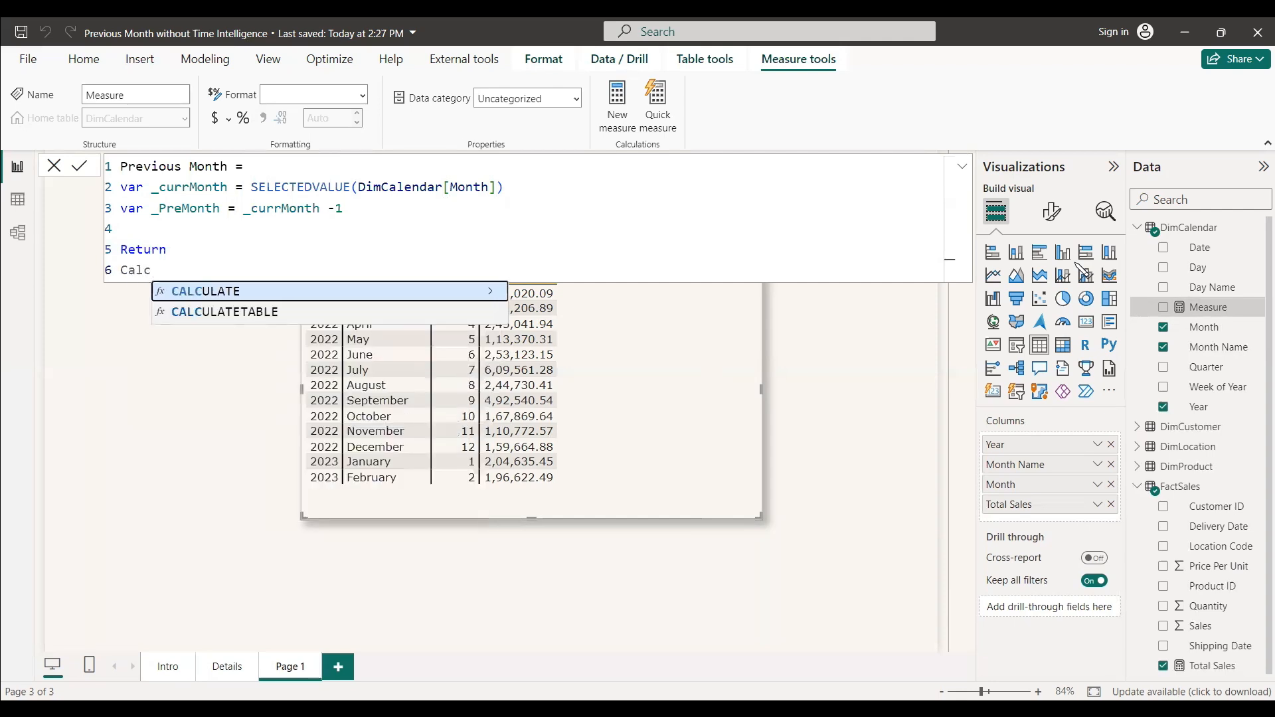
pyautogui.press('Tab')
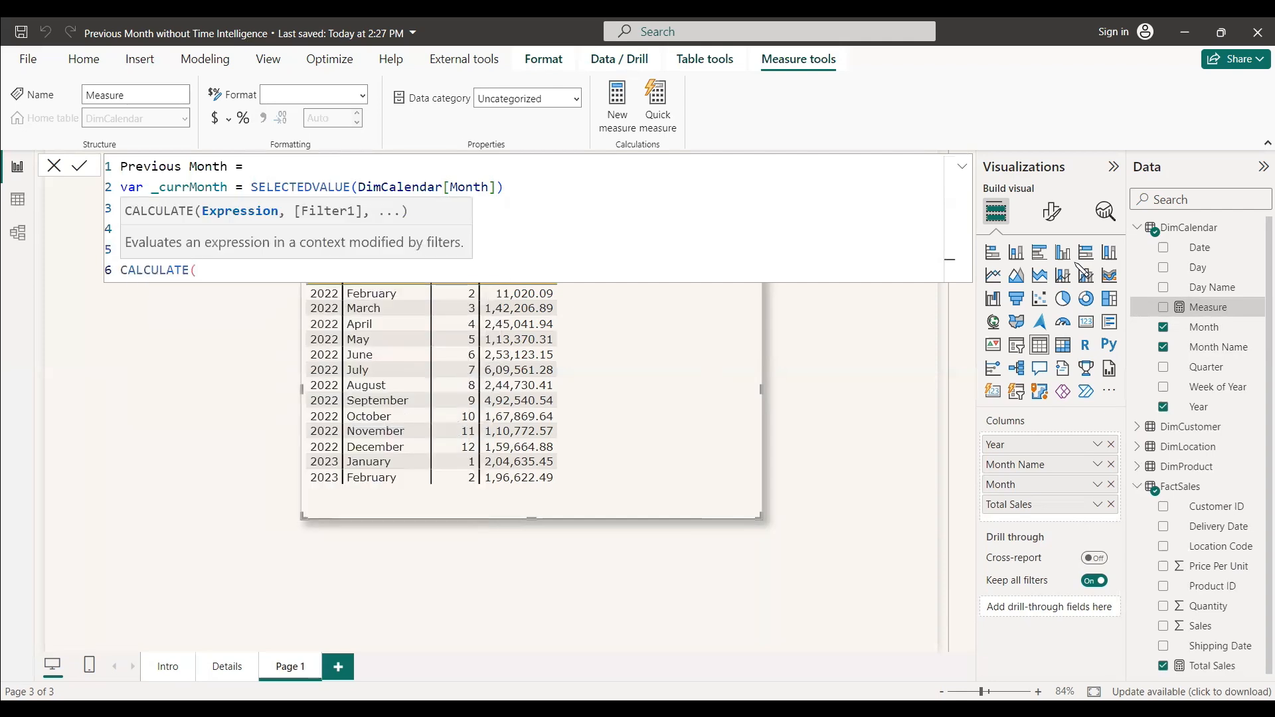
pyautogui.write('tot')
pyautogui.press('Tab')
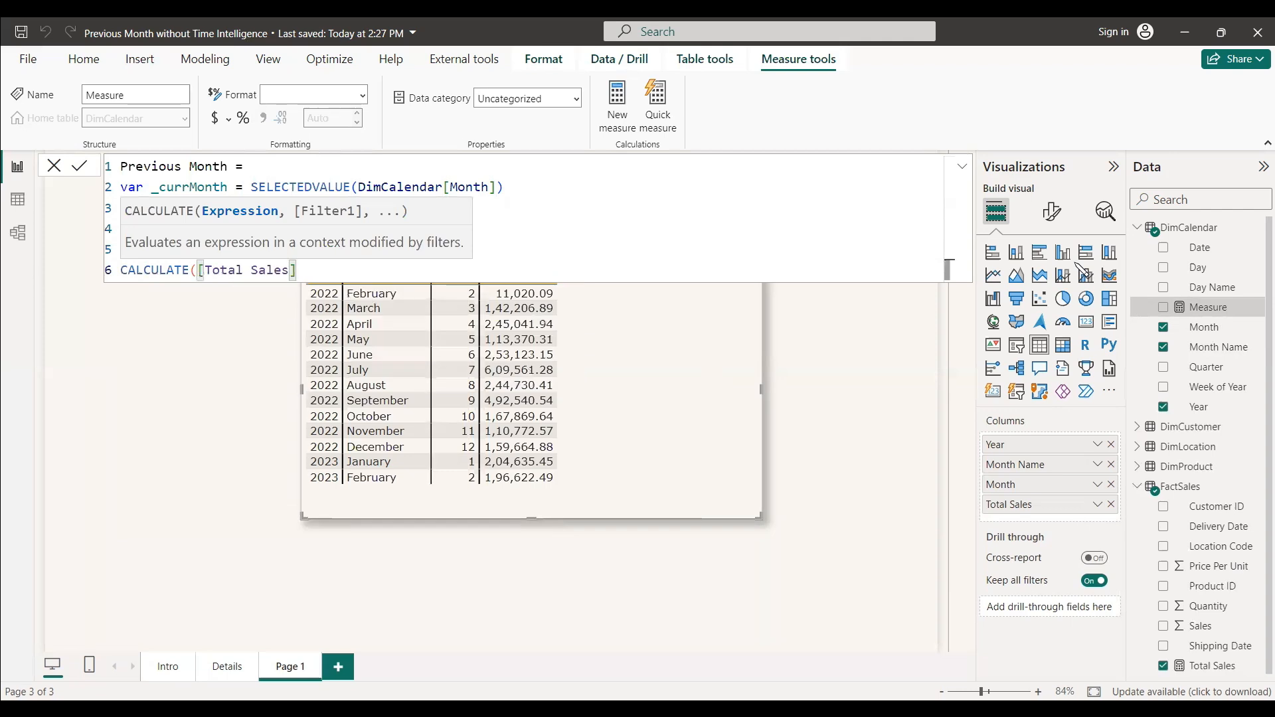
pyautogui.write(',')
pyautogui.hotkey('shift', 'Return')
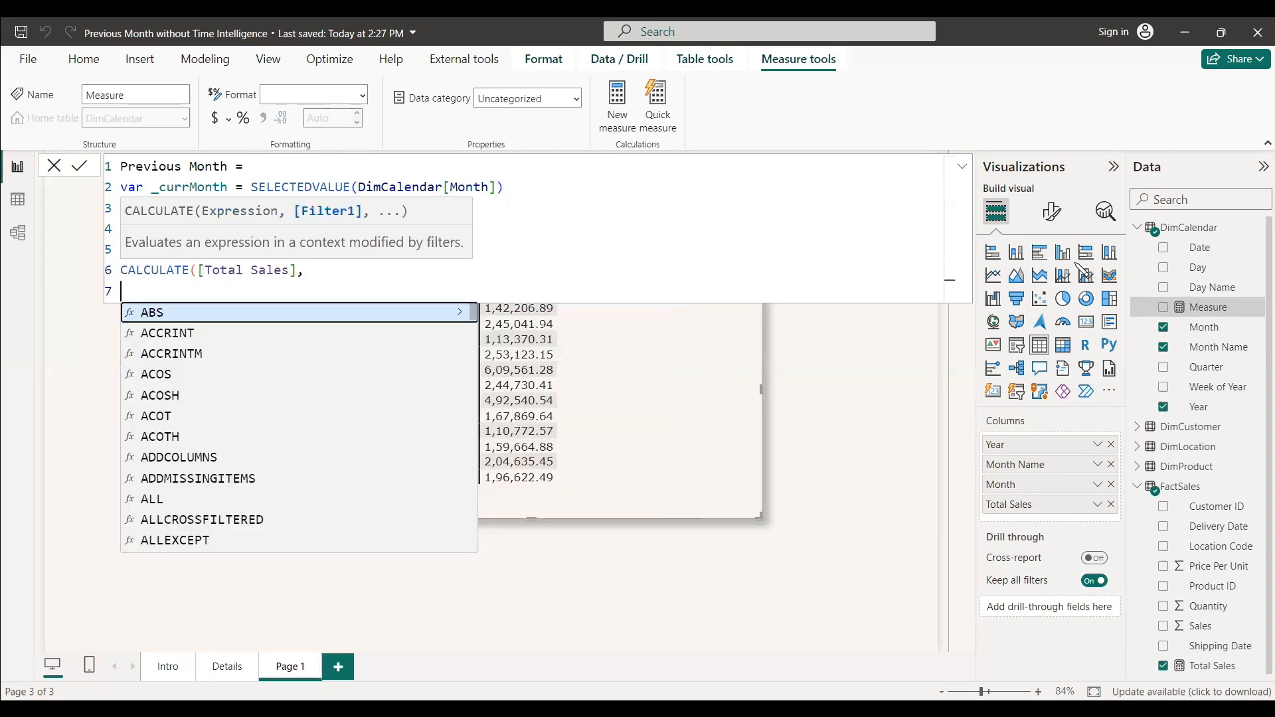
# Begin the CALCULATE filter argument on a new line with FILTER over ALL(DimCalendar).
pyautogui.write('Filter')
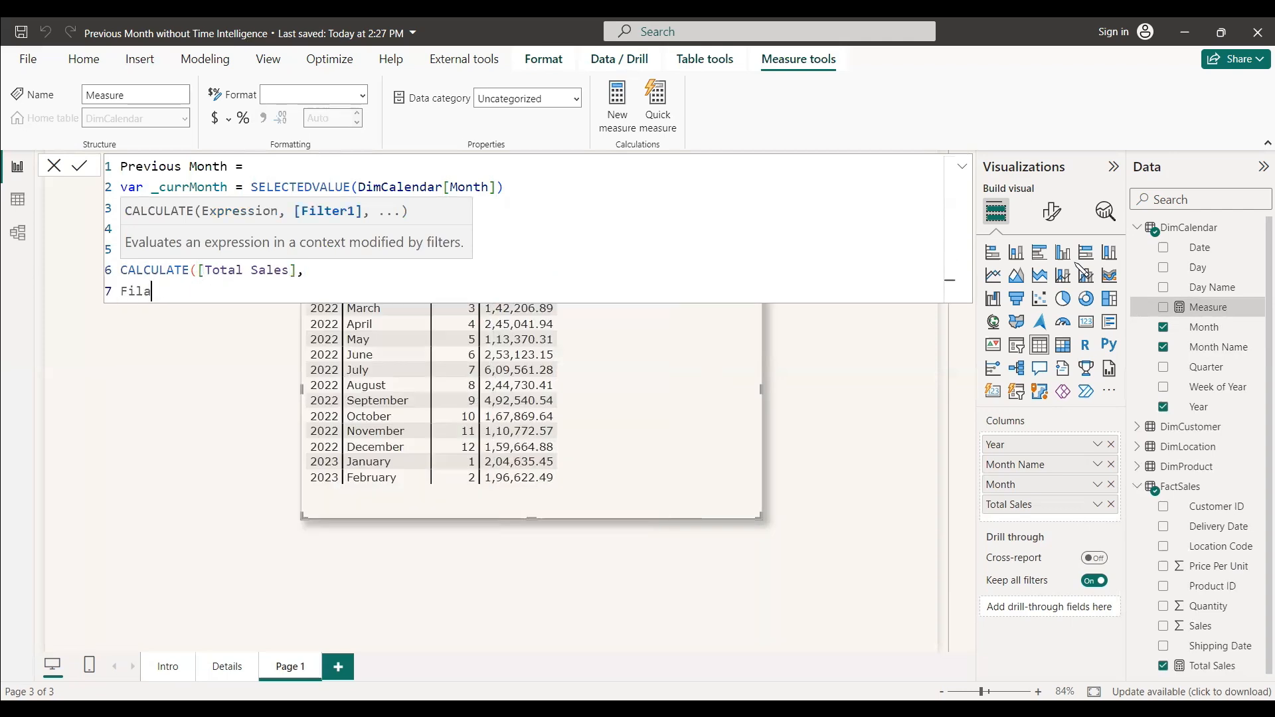
pyautogui.press('Tab')
pyautogui.write('A')
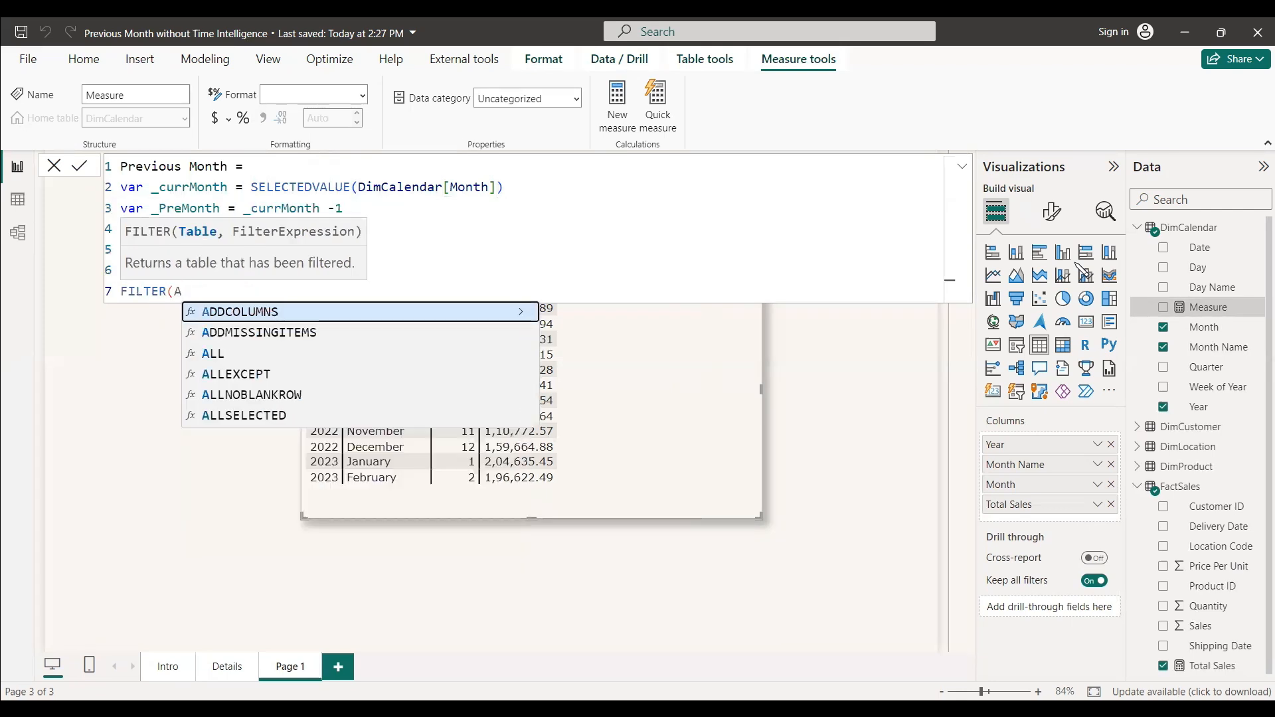
pyautogui.write('LL')
pyautogui.press('Tab')
pyautogui.write('Cal')
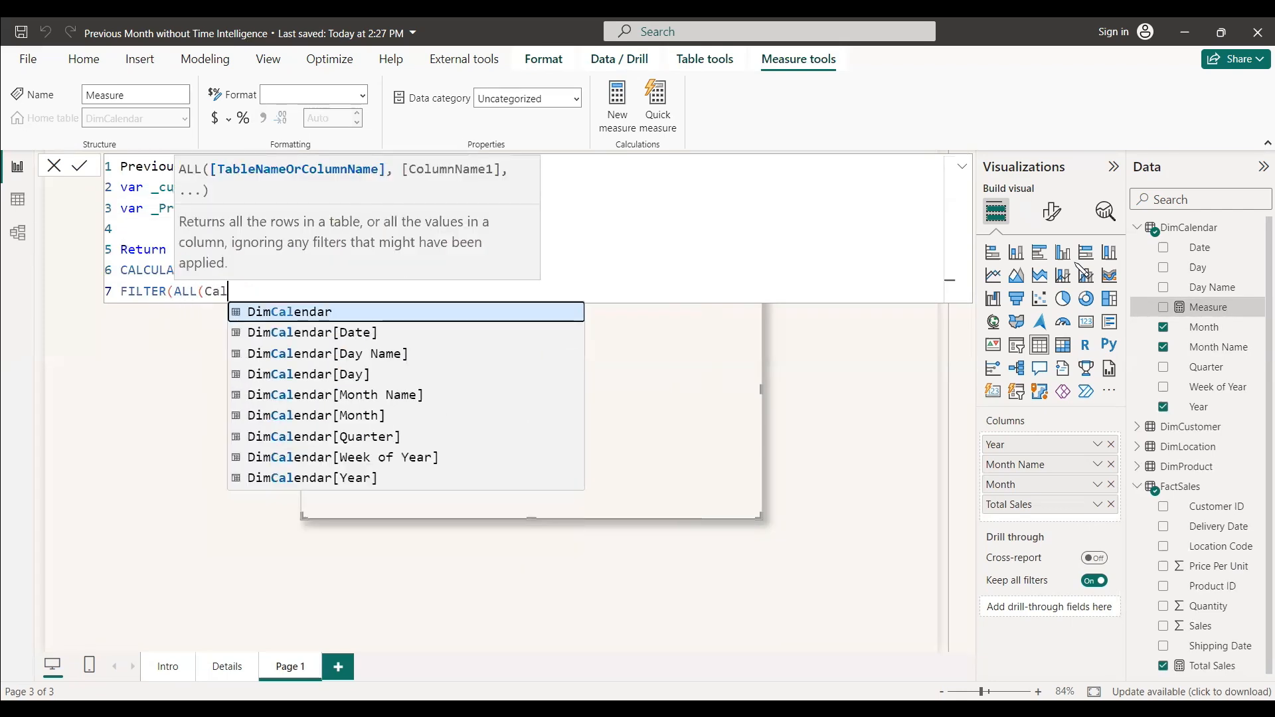
pyautogui.press('Tab')
pyautogui.write(')')
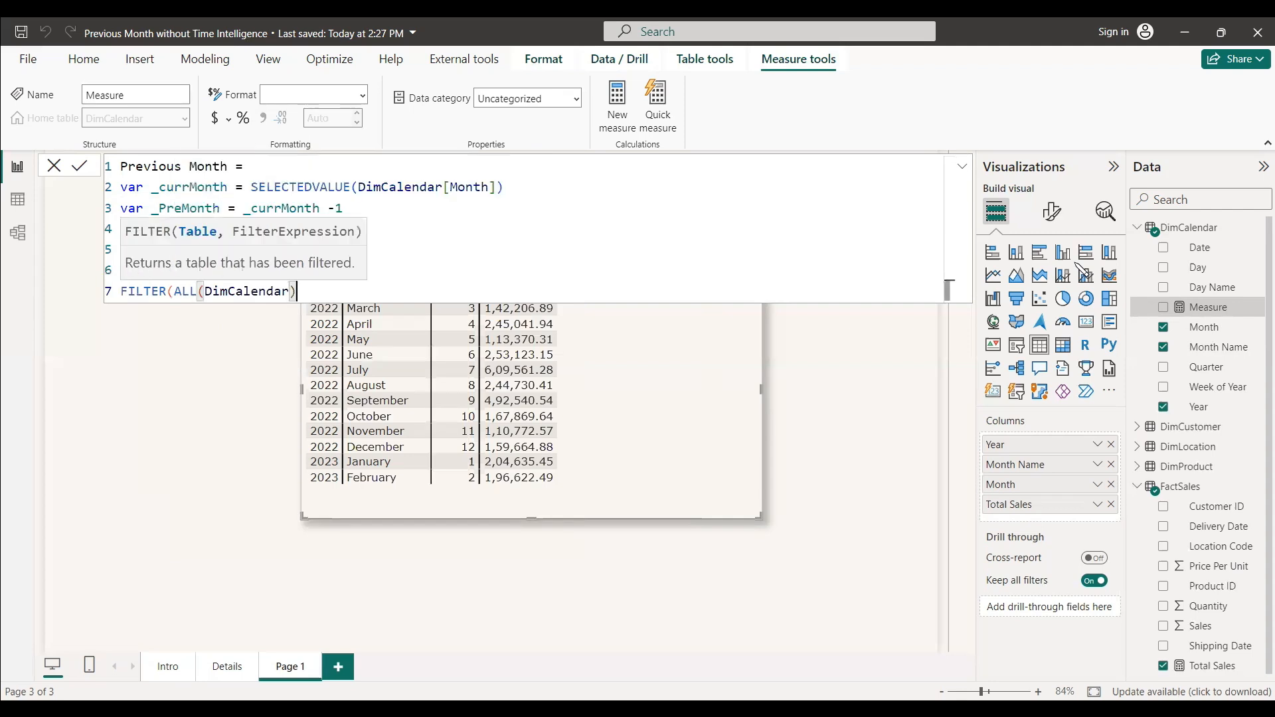
pyautogui.write(',')
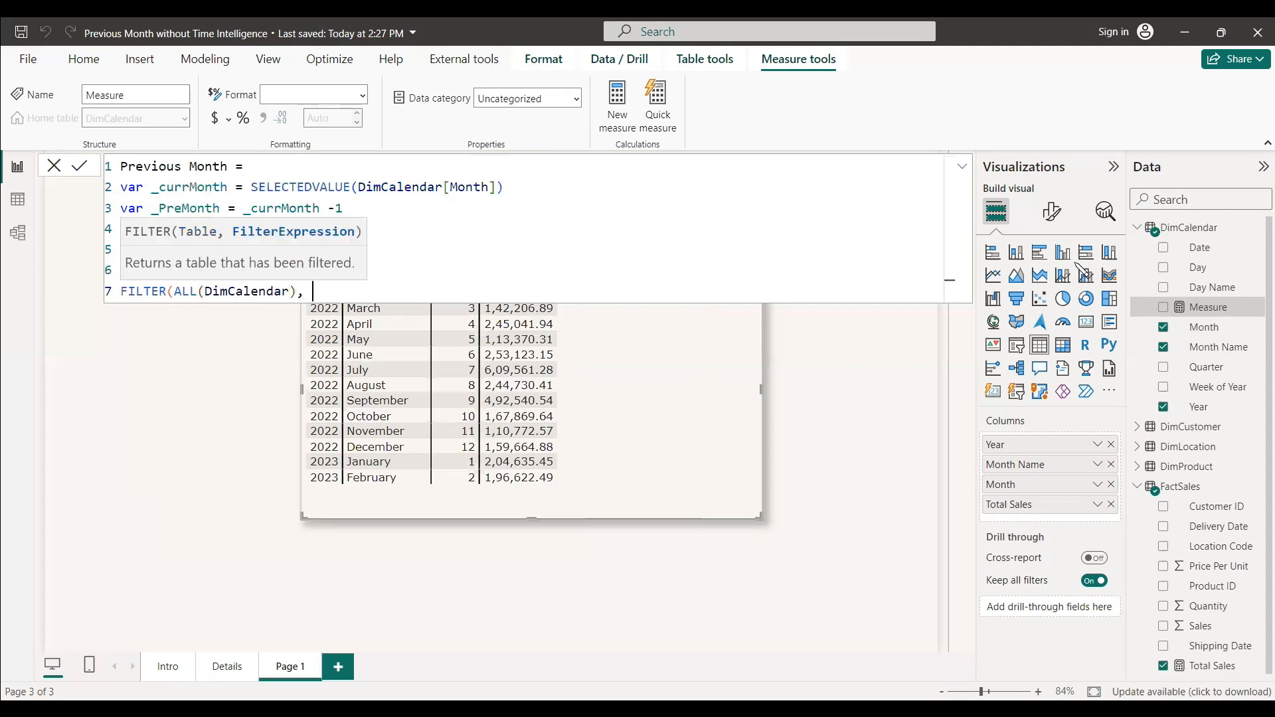
# Start the FILTER condition of the measure with the DimCalendar[Year] column.
pyautogui.write(' cal')
pyautogui.press('Down')
pyautogui.press('Down')
pyautogui.press('Down')
pyautogui.press('Down')
pyautogui.press('Down')
pyautogui.press('Down')
pyautogui.press('Down')
pyautogui.press('Down')
pyautogui.press('Down')
pyautogui.press('Down')
pyautogui.press('Down')
pyautogui.press('Down')
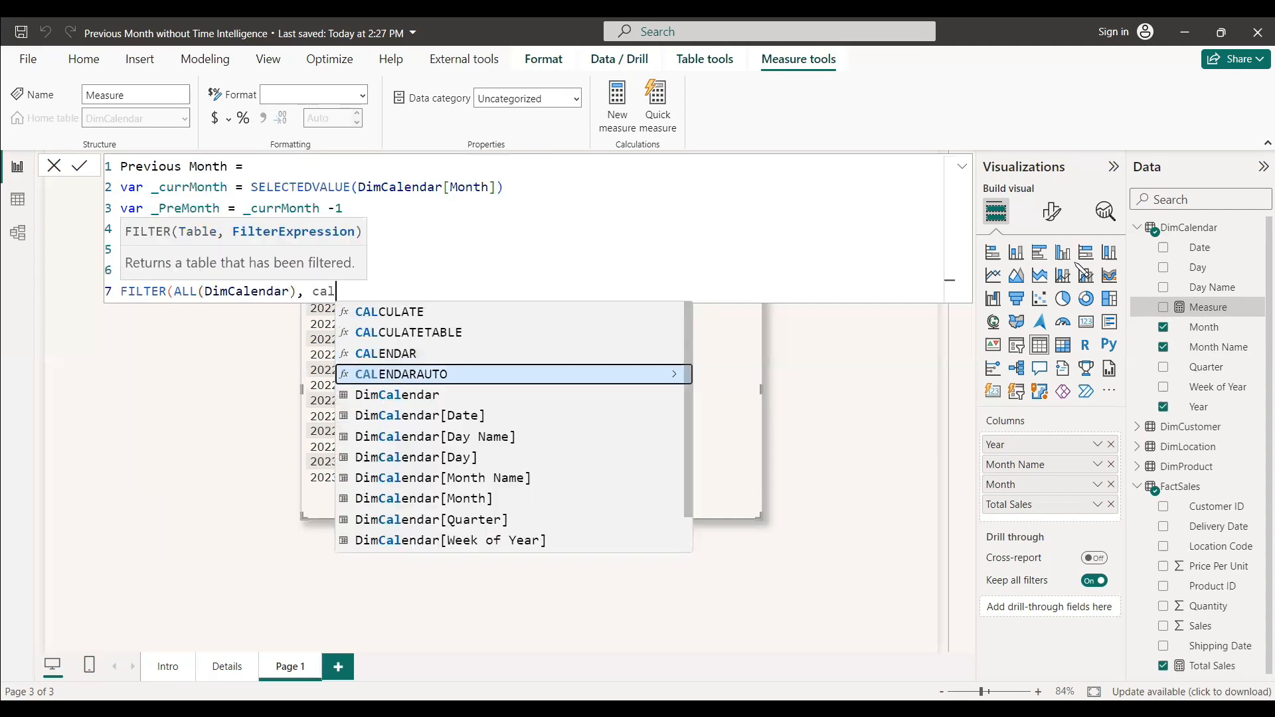
pyautogui.press('Tab')
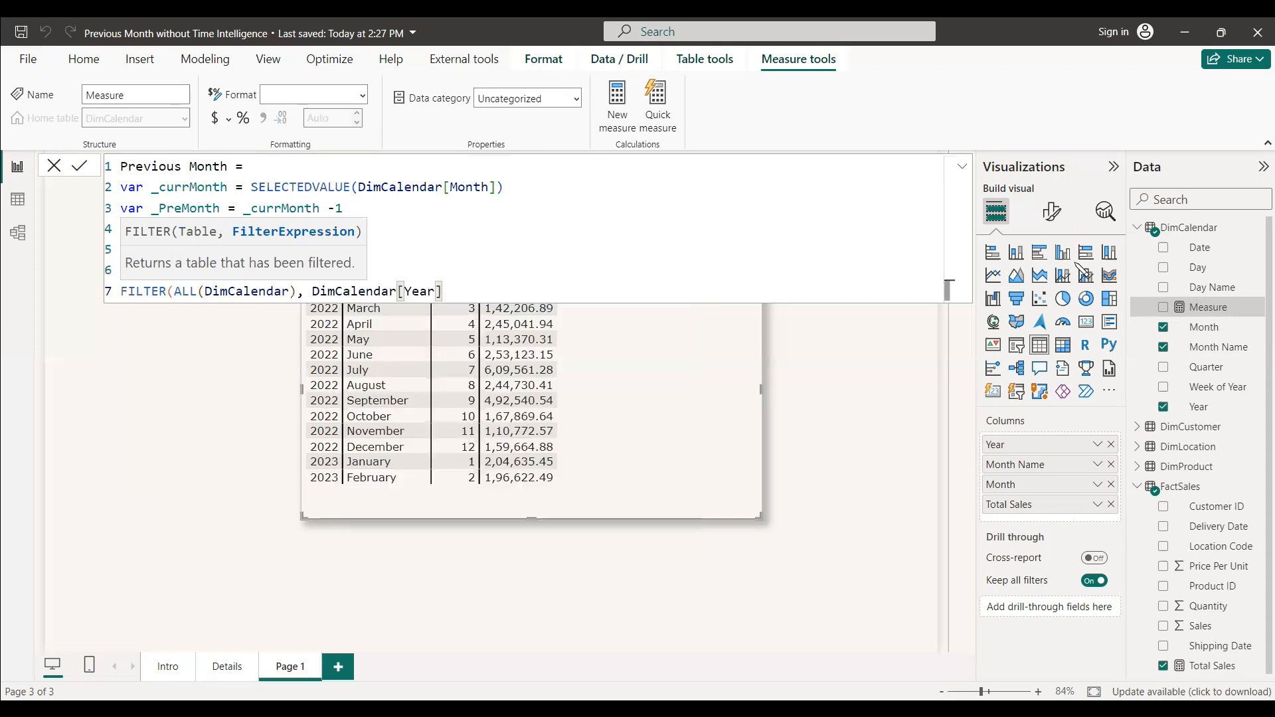
# Make the year condition in FILTER equal to SELECTEDVALUE(DimCalendar[Year]).
pyautogui.write('=select')
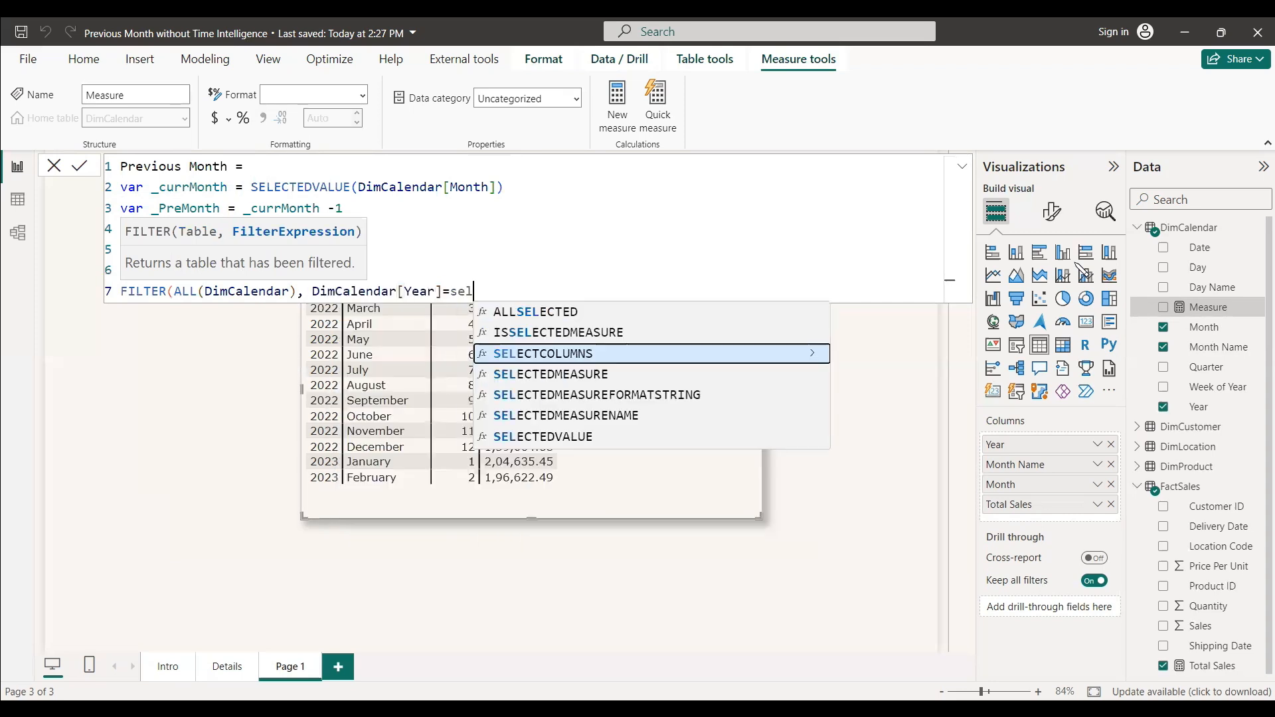
pyautogui.press('Down')
pyautogui.press('Down')
pyautogui.press('Down')
pyautogui.press('Down')
pyautogui.press('Tab')
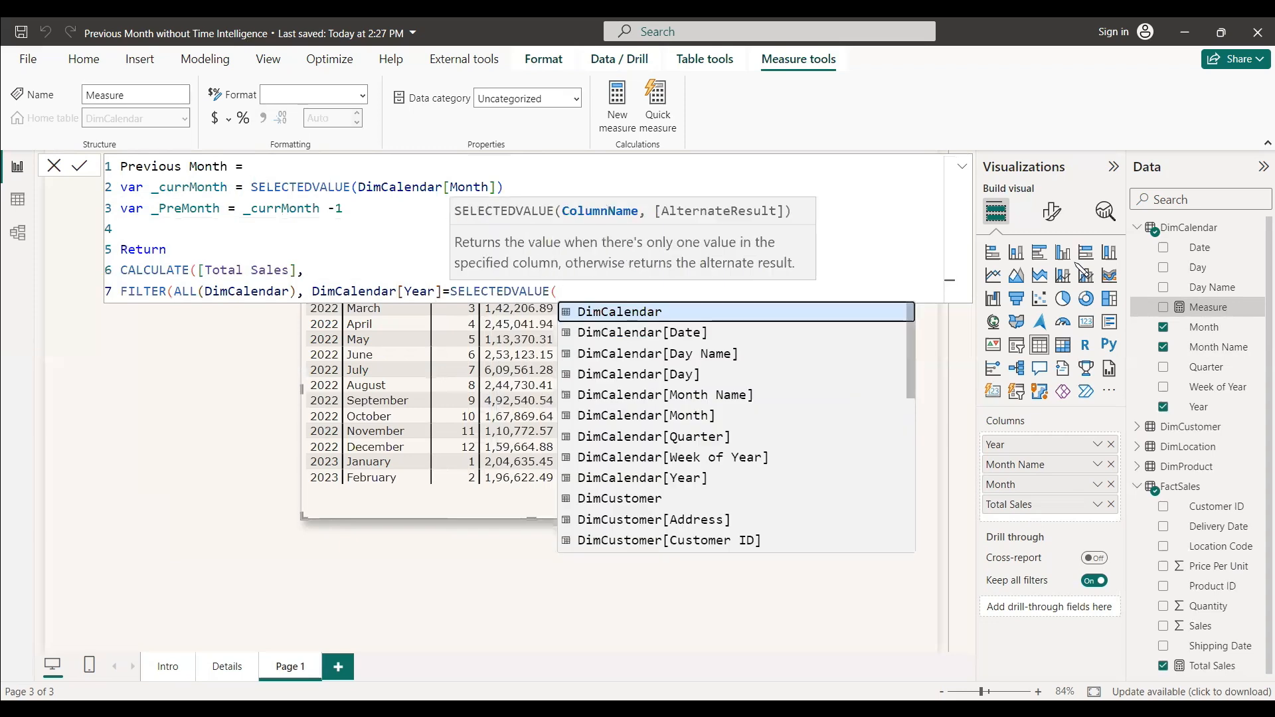
pyautogui.write('year')
pyautogui.press('Tab')
pyautogui.write(') ')
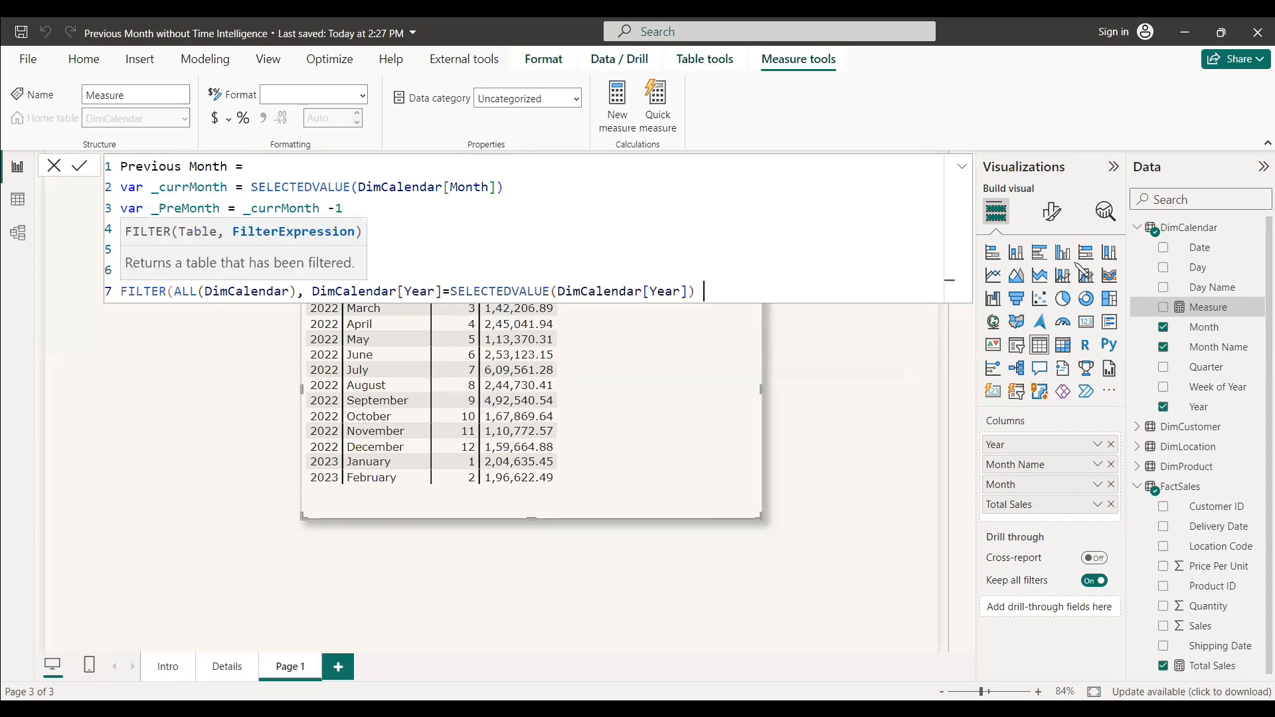
# Complete the filter with && DimCalendar[Month]=_PreMonth, then commit the Previous Month measure and show it in the table.
pyautogui.write('&& month')
pyautogui.press('Tab')
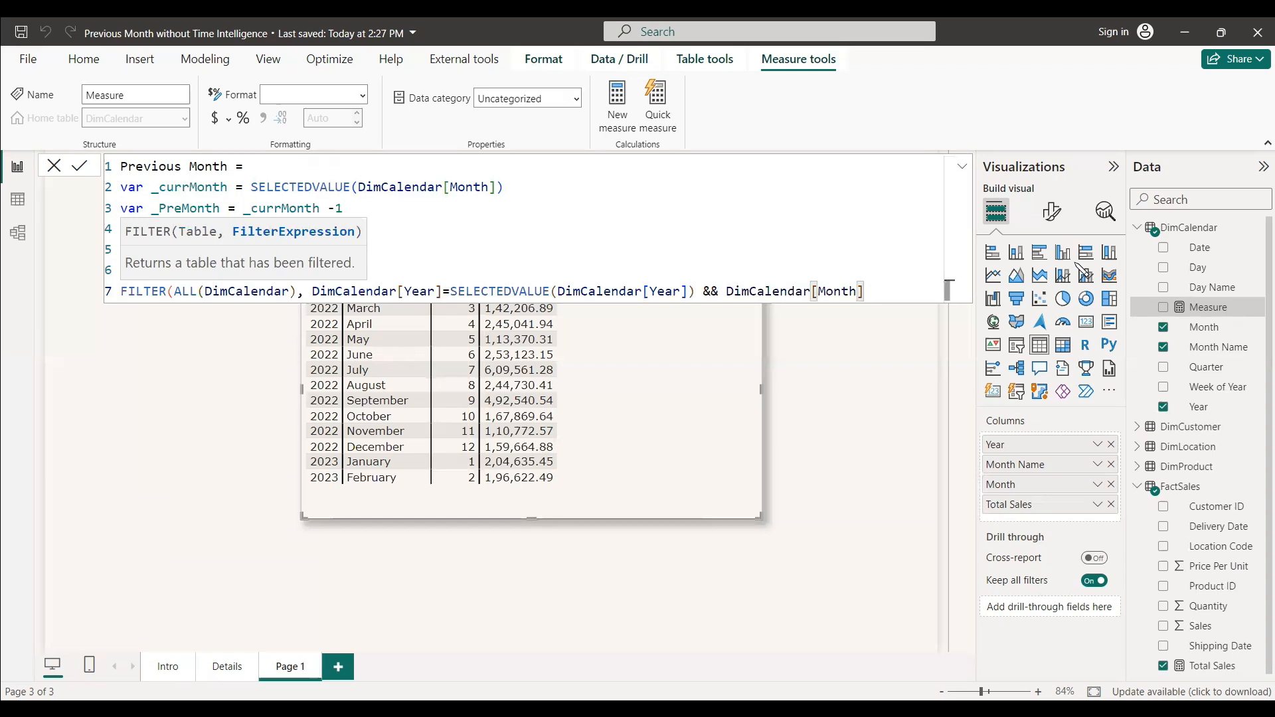
pyautogui.write('=_')
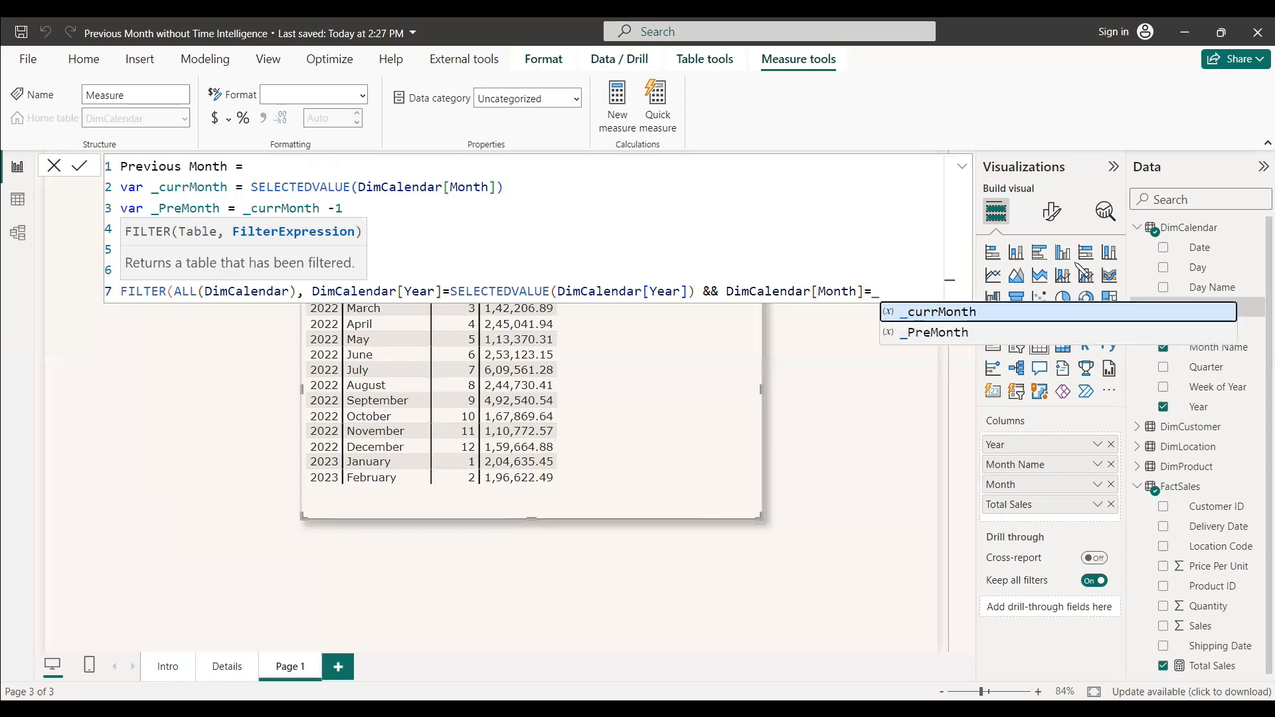
pyautogui.press('BackSpace')
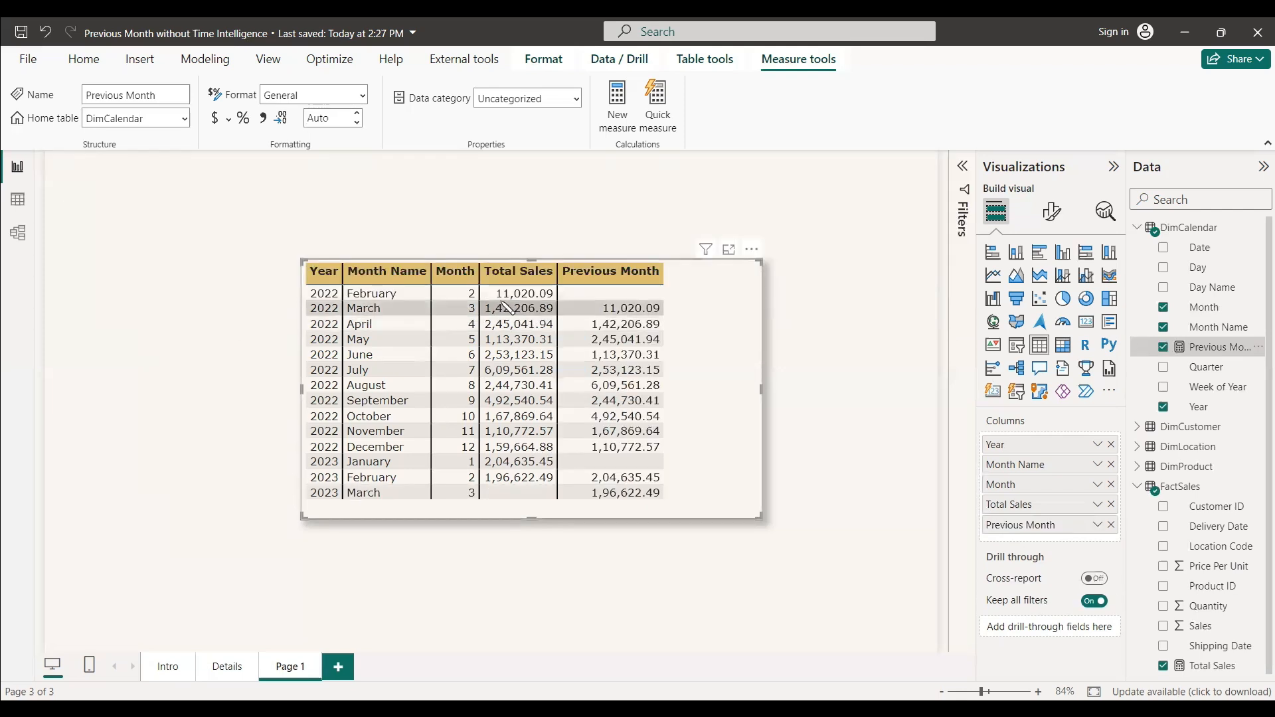
# Reopen the Previous Month measure and insert a variable after _currMonth, beginning _currYear = IF(_currMonth == 1.
pyautogui.click(1216, 348)
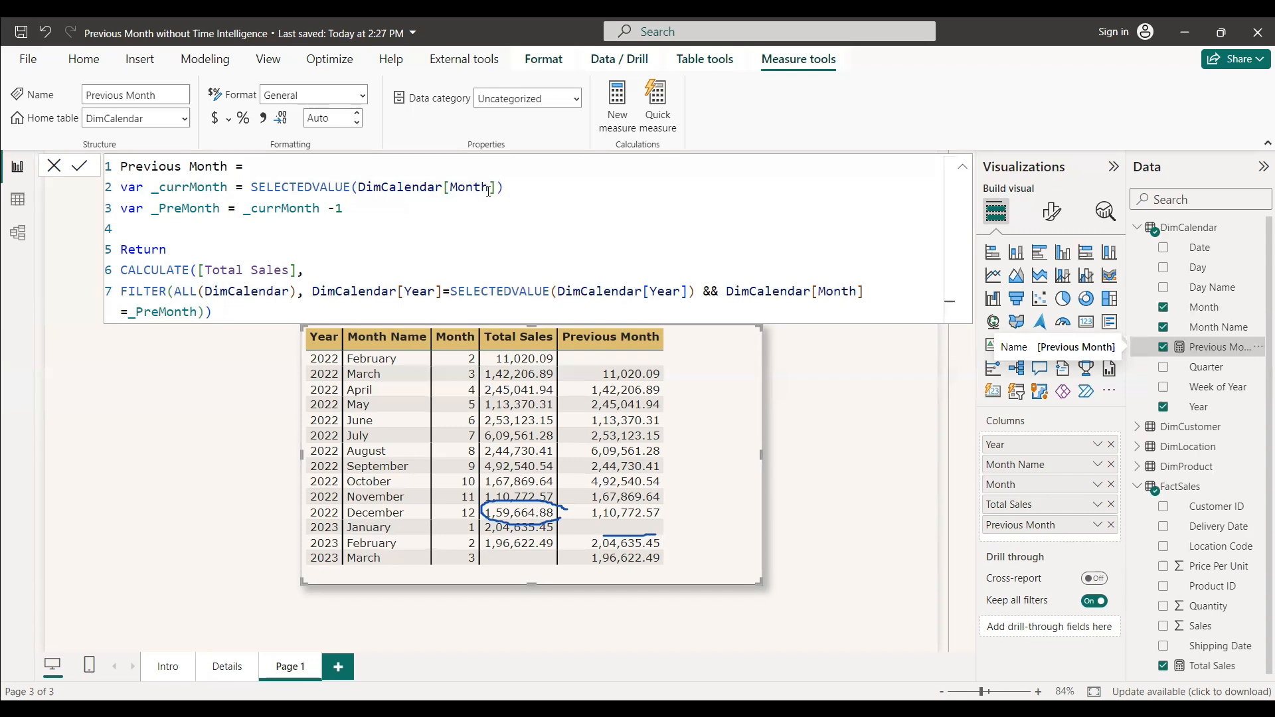
pyautogui.click(612, 199)
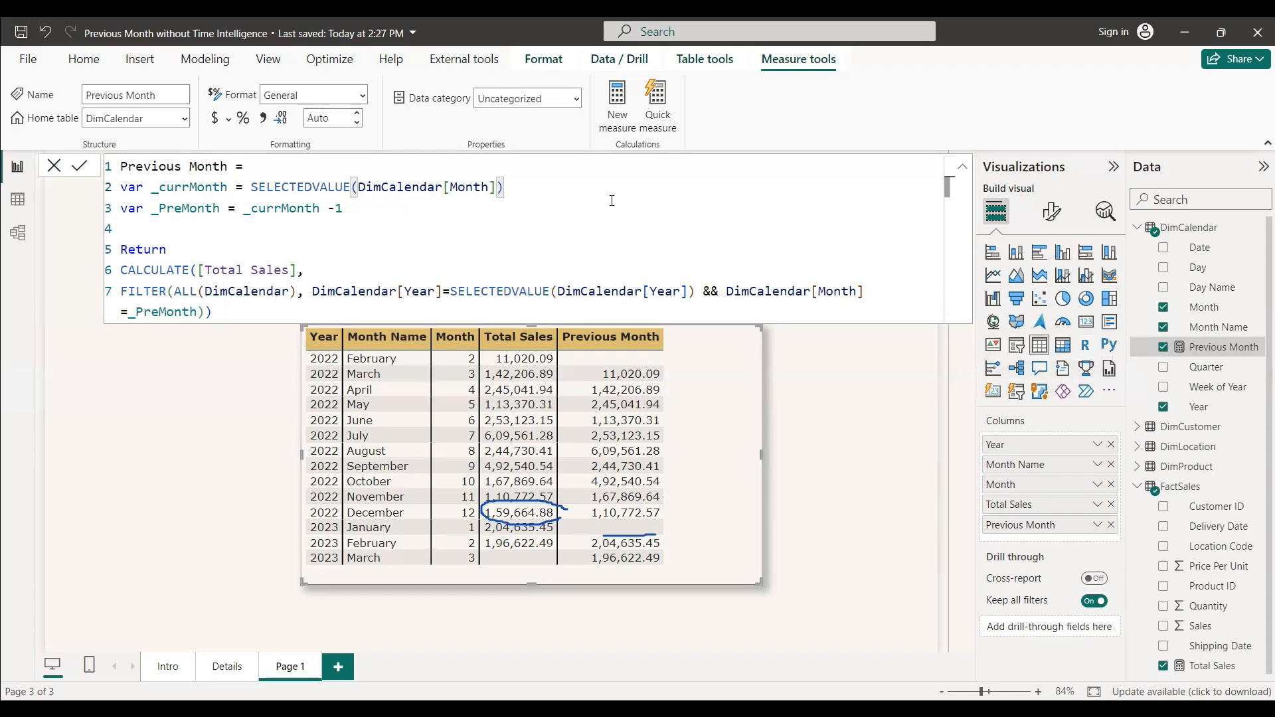
pyautogui.press('Return')
pyautogui.write('var ')
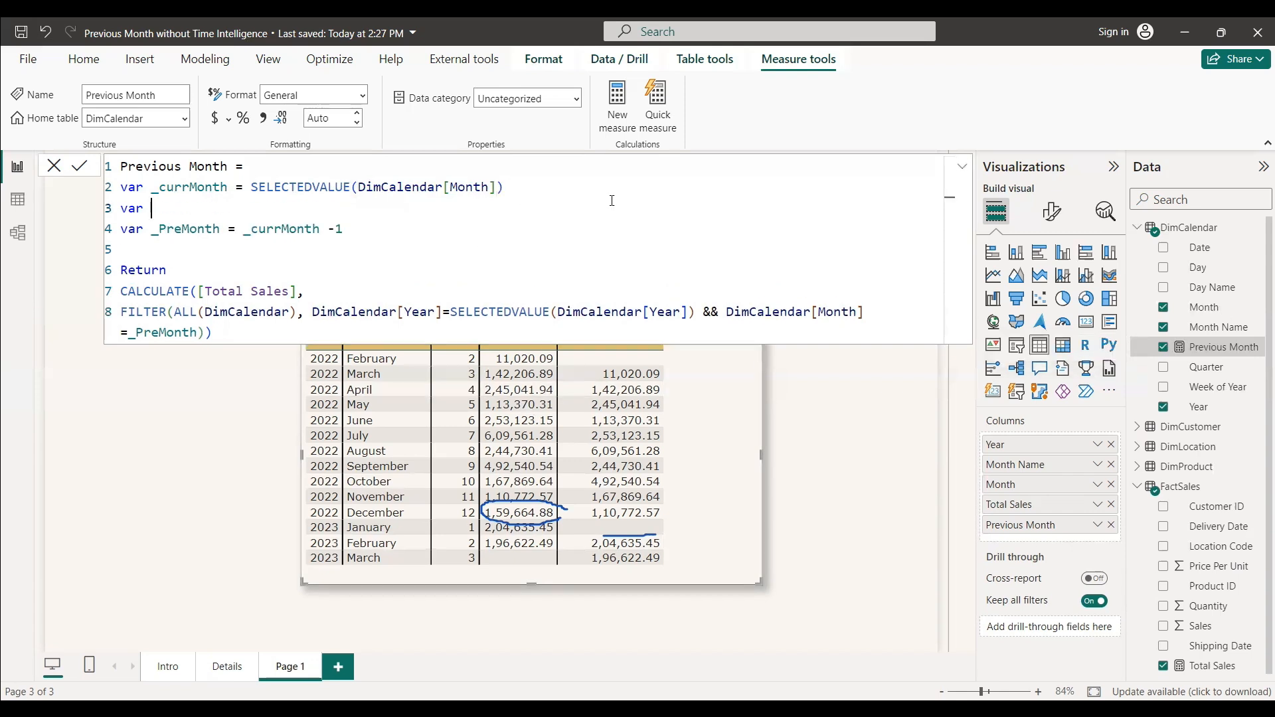
pyautogui.write('_currYear = IF(_cu')
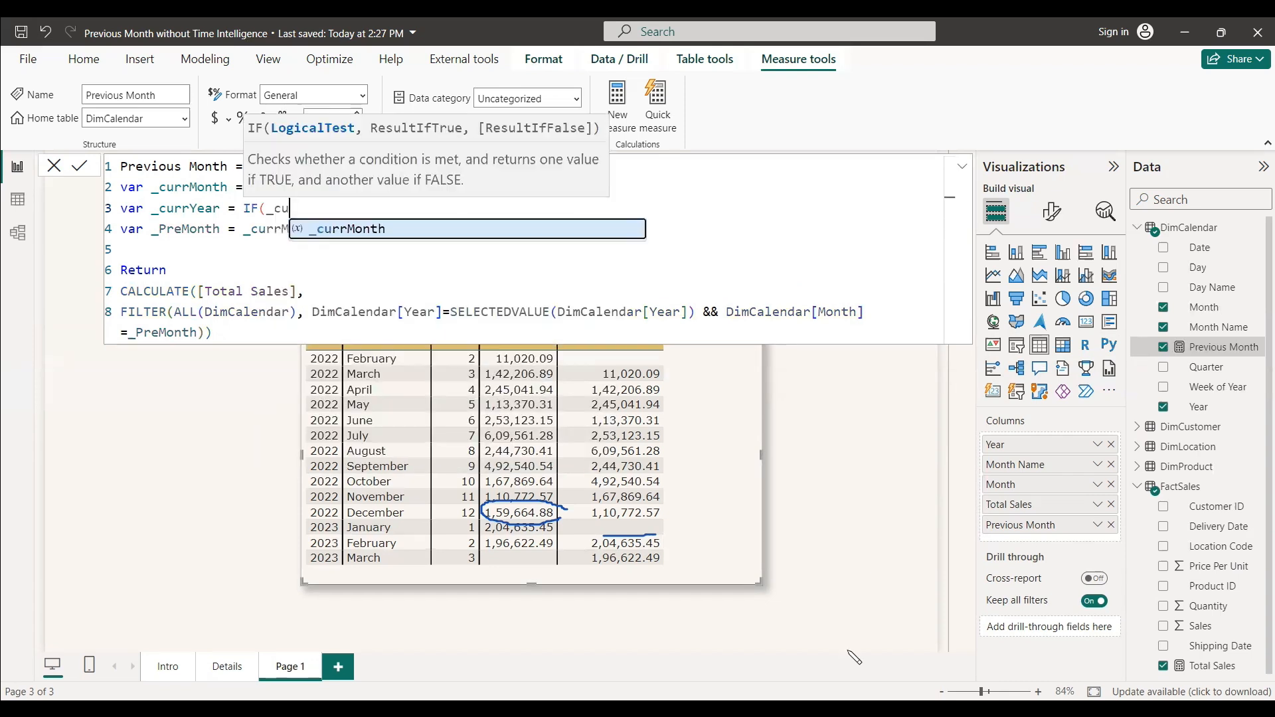
pyautogui.press('Tab')
pyautogui.write('==')
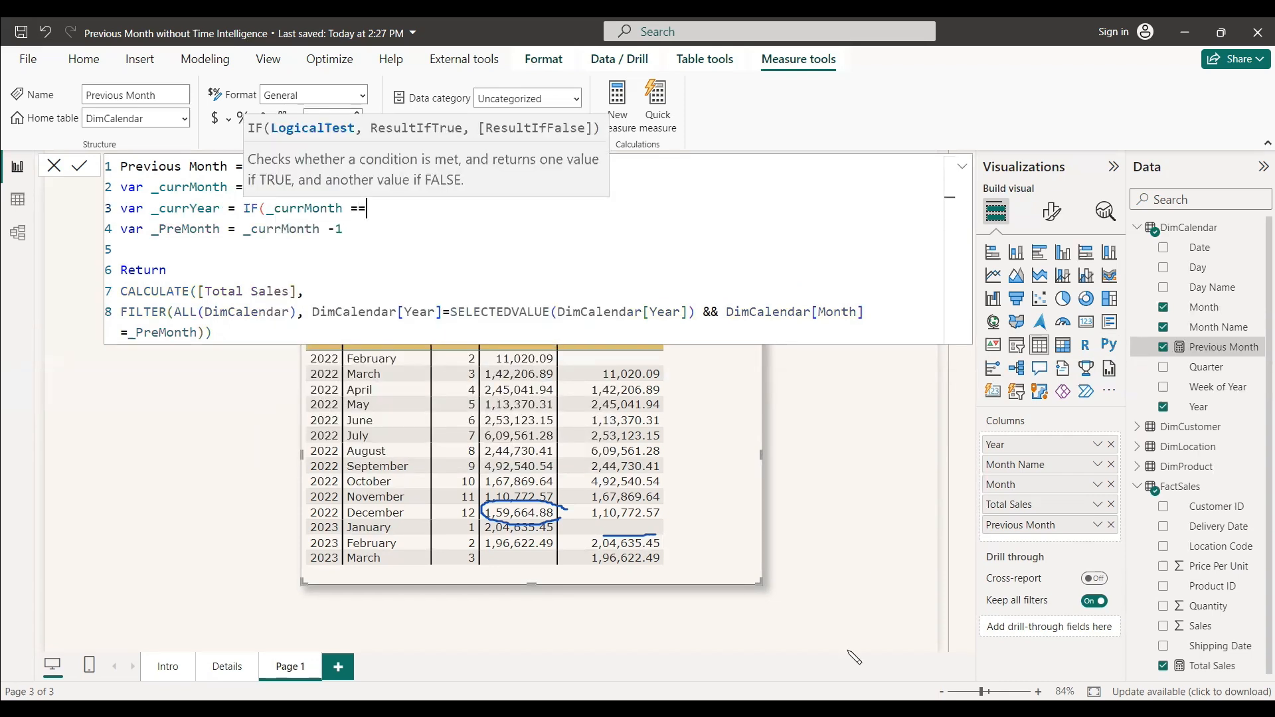
pyautogui.write(' 1)')
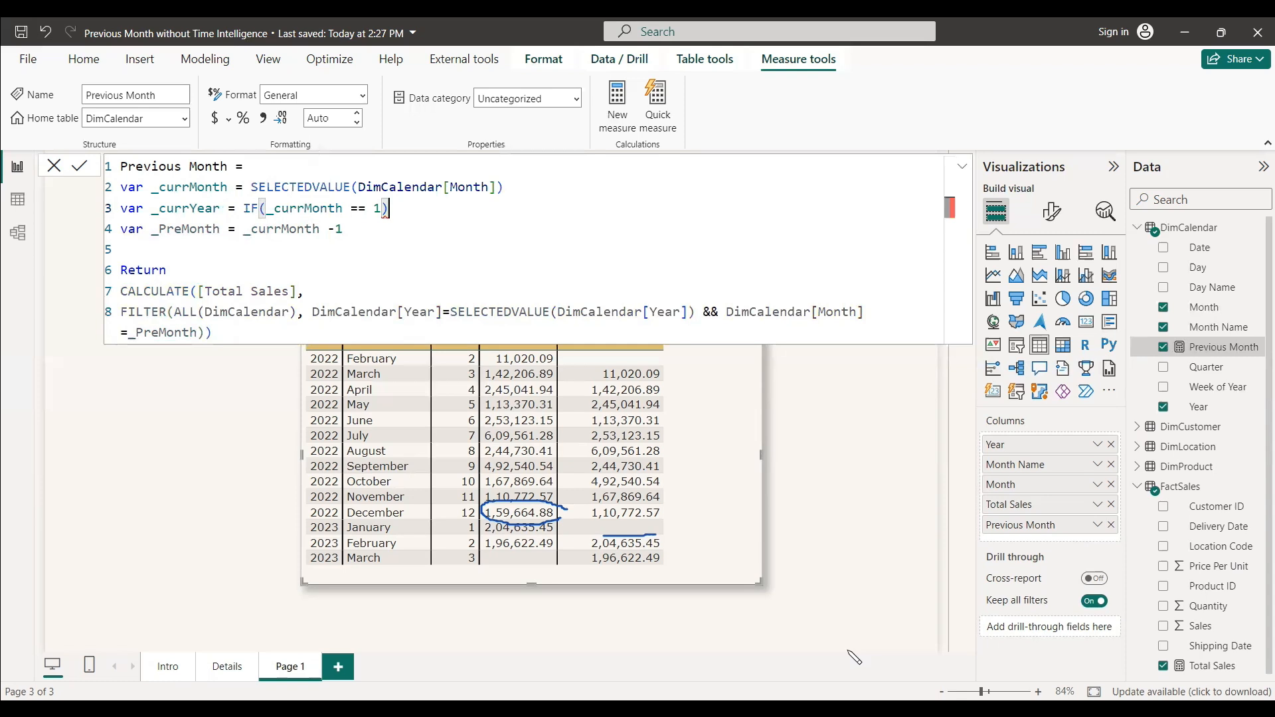
# Give the _currYear IF the true result SELECTEDVALUE(DimCalendar[Year])-1.
pyautogui.press('BackSpace')
pyautogui.write(',')
pyautogui.write('selec')
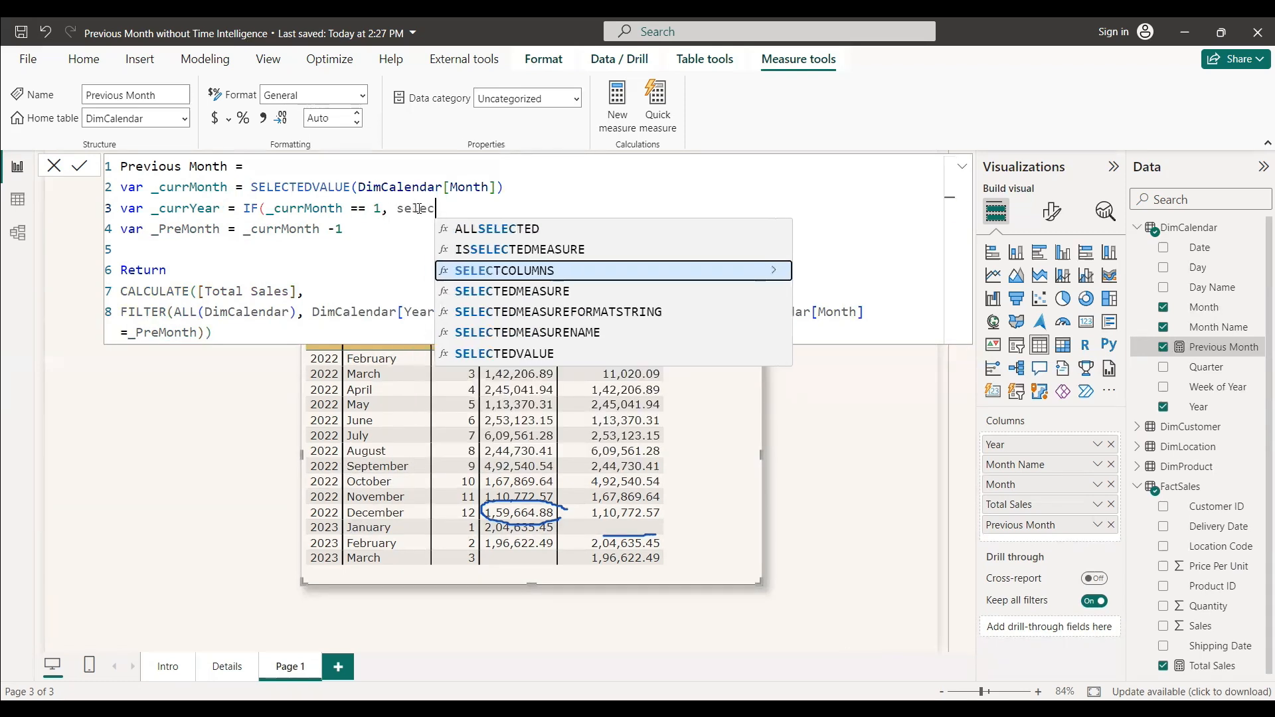
pyautogui.press('Down')
pyautogui.press('Down')
pyautogui.press('Down')
pyautogui.press('Down')
pyautogui.press('Tab')
pyautogui.write('ye')
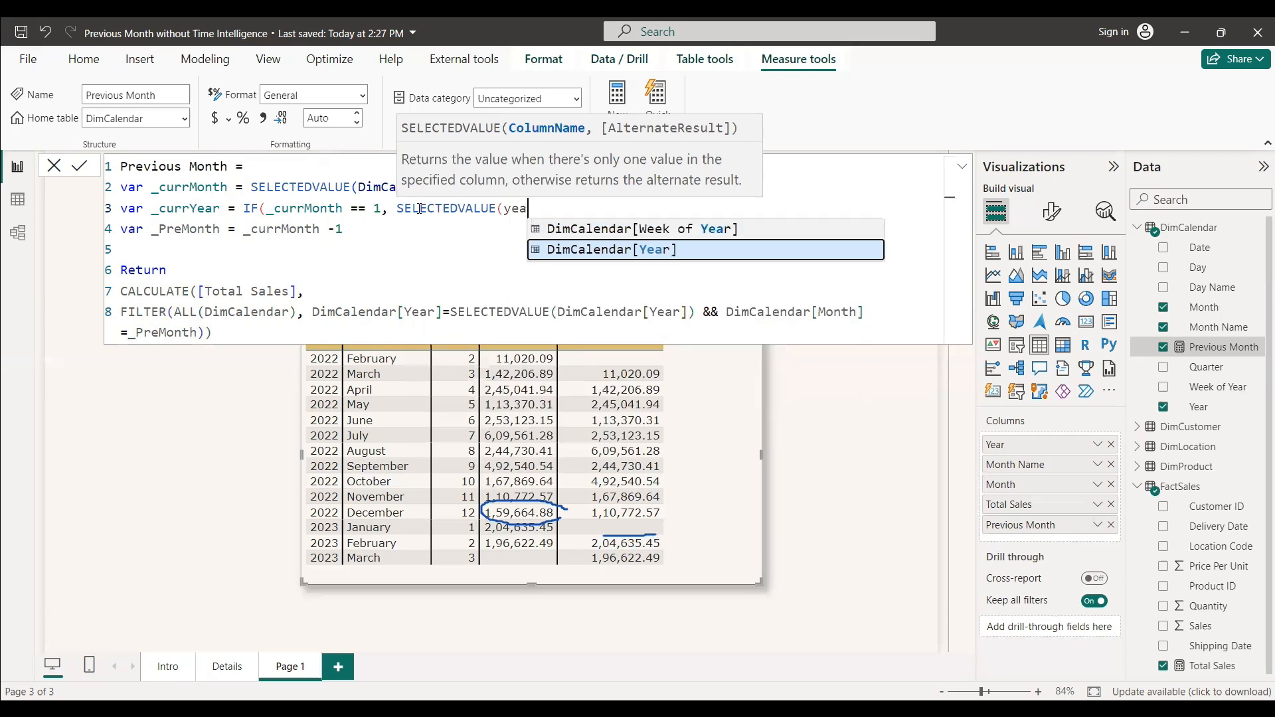
pyautogui.press('Tab')
pyautogui.write(')-1,')
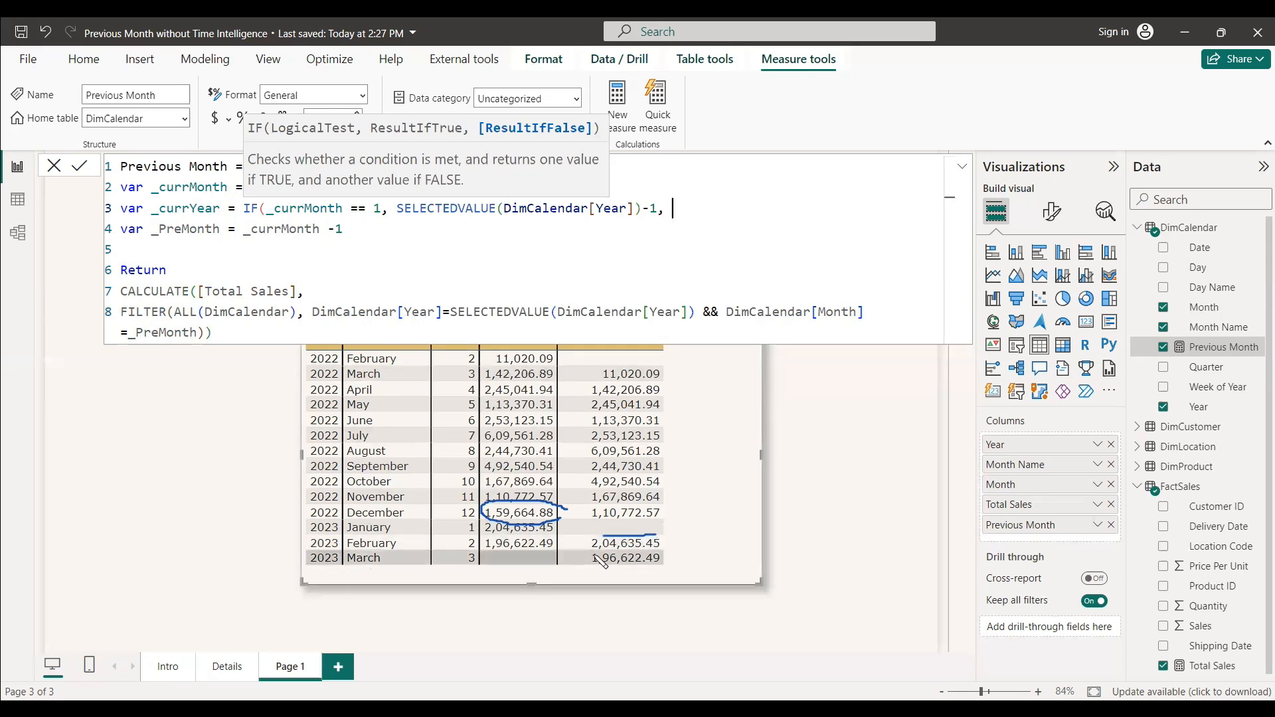
# Give the _currYear IF the false result SELECTEDVALUE(DimCalendar[Year]) and close the expression.
pyautogui.write(' select')
pyautogui.press('Down')
pyautogui.press('Down')
pyautogui.press('Down')
pyautogui.press('Down')
pyautogui.press('Tab')
pyautogui.write('year')
pyautogui.press('Down')
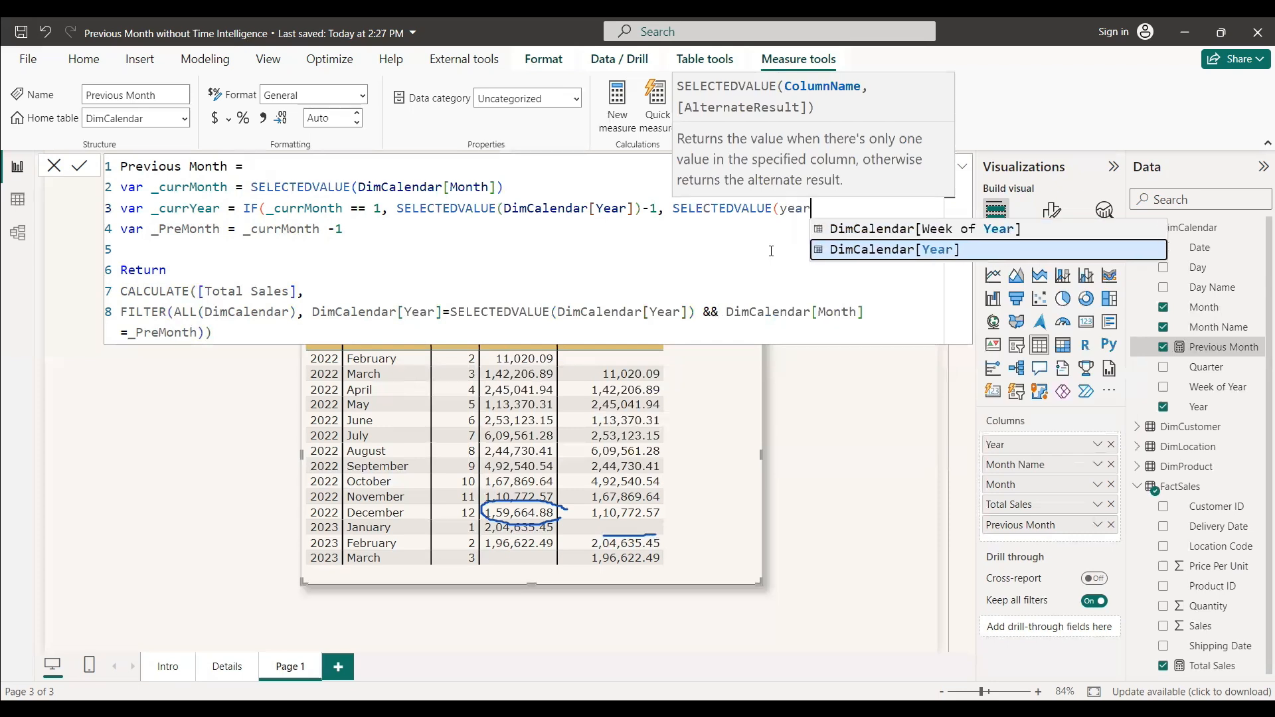
pyautogui.press('Tab')
pyautogui.write('))')
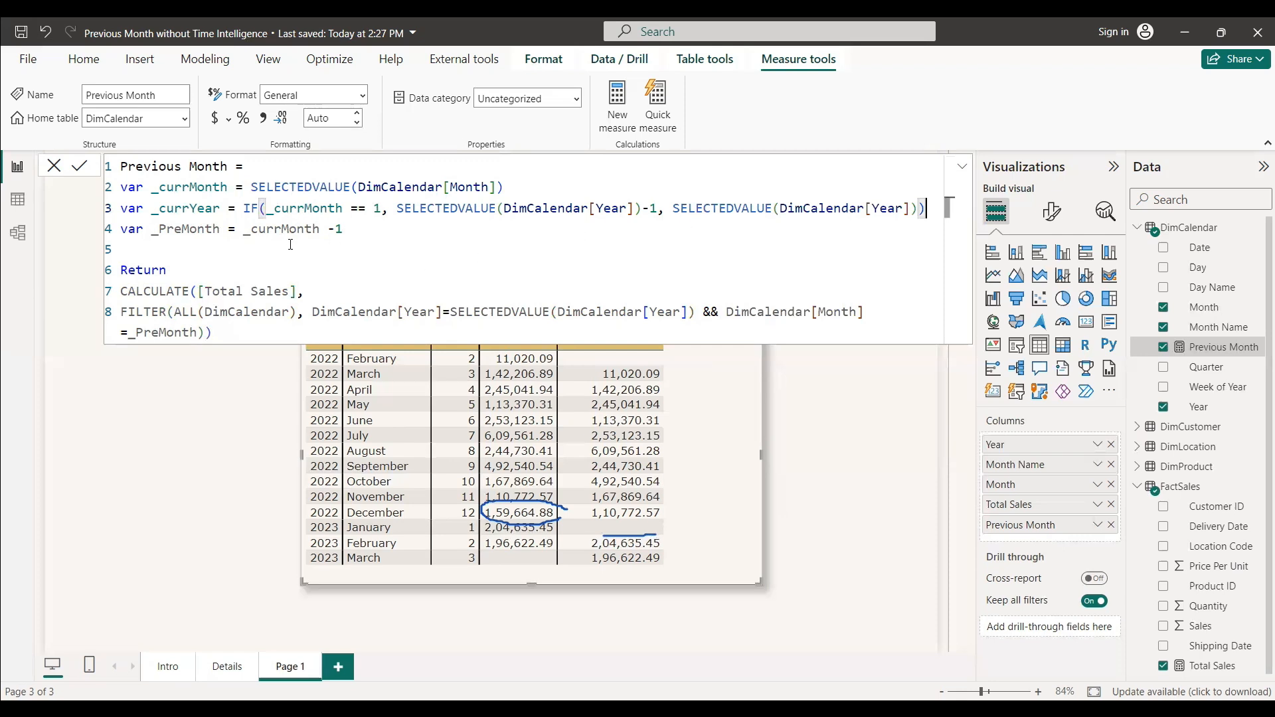
# Replace the _PreMonth expression with IF(_currMonth == 1, 12, _currMonth-1).
pyautogui.moveTo(244, 230); pyautogui.dragTo(346, 230)
pyautogui.write('IF(')
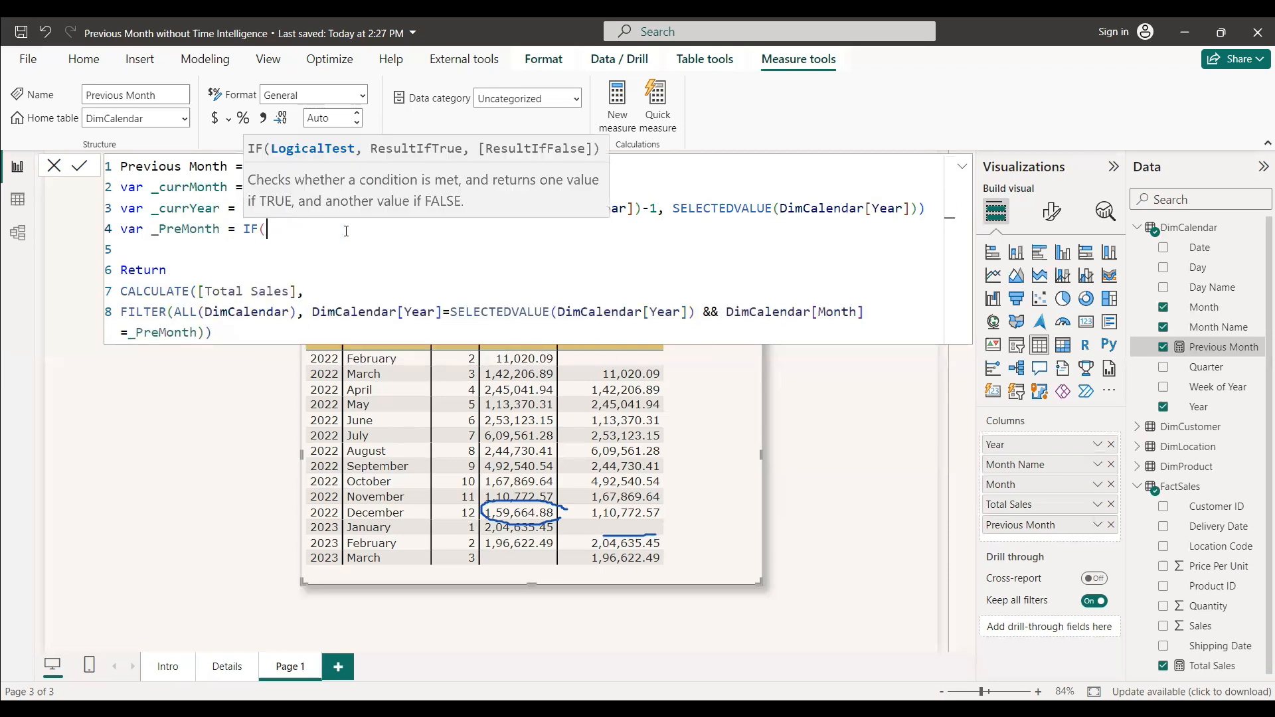
pyautogui.write('_currMonth == 1,')
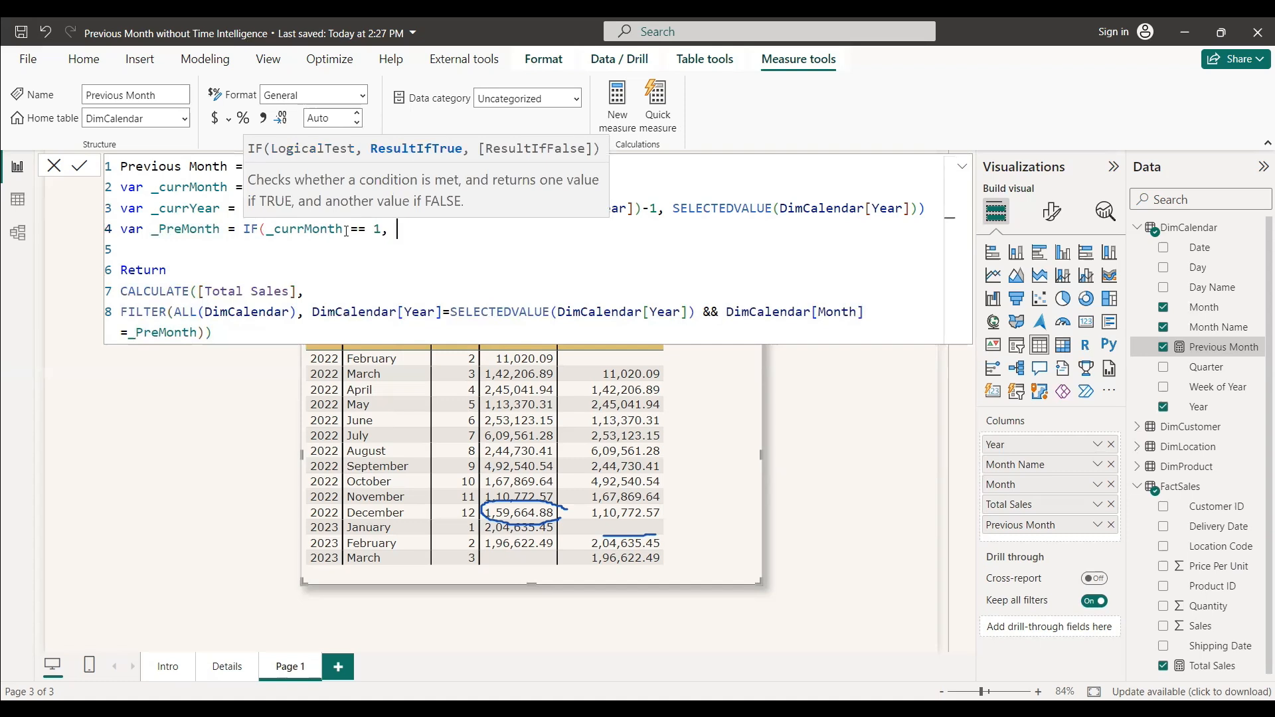
pyautogui.write(' 12,')
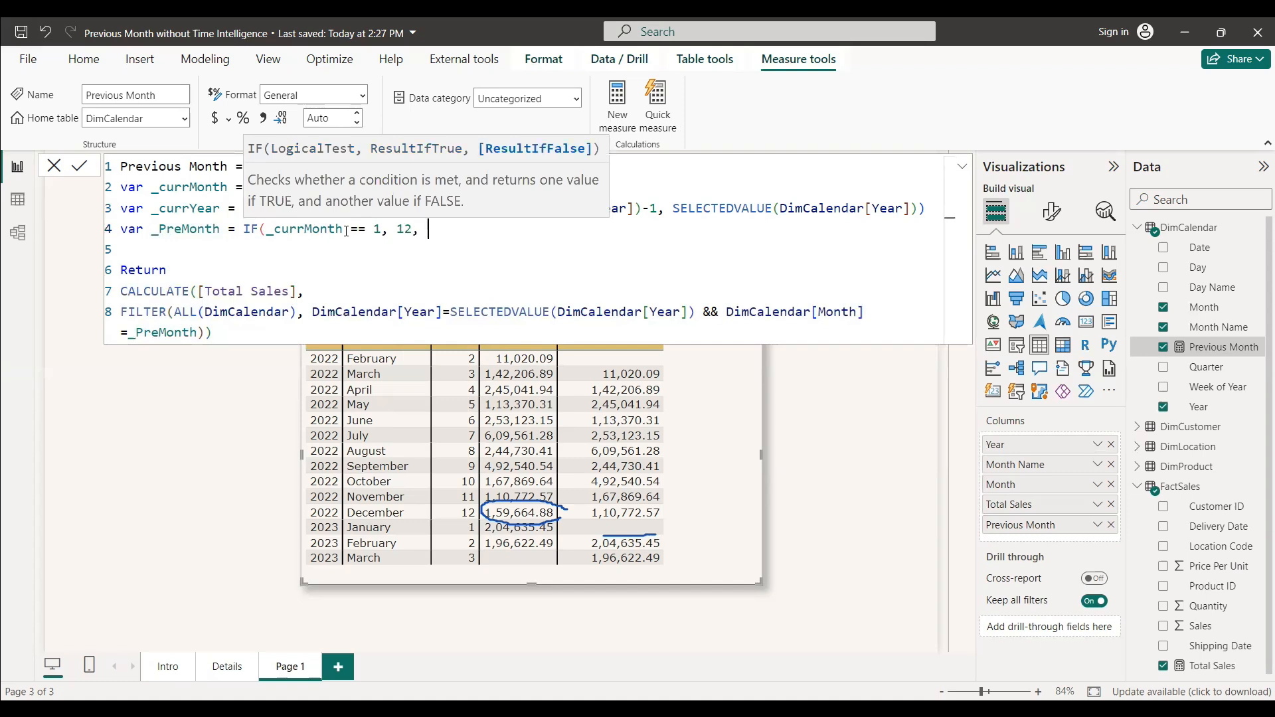
pyautogui.write(' _currMonth-1)')
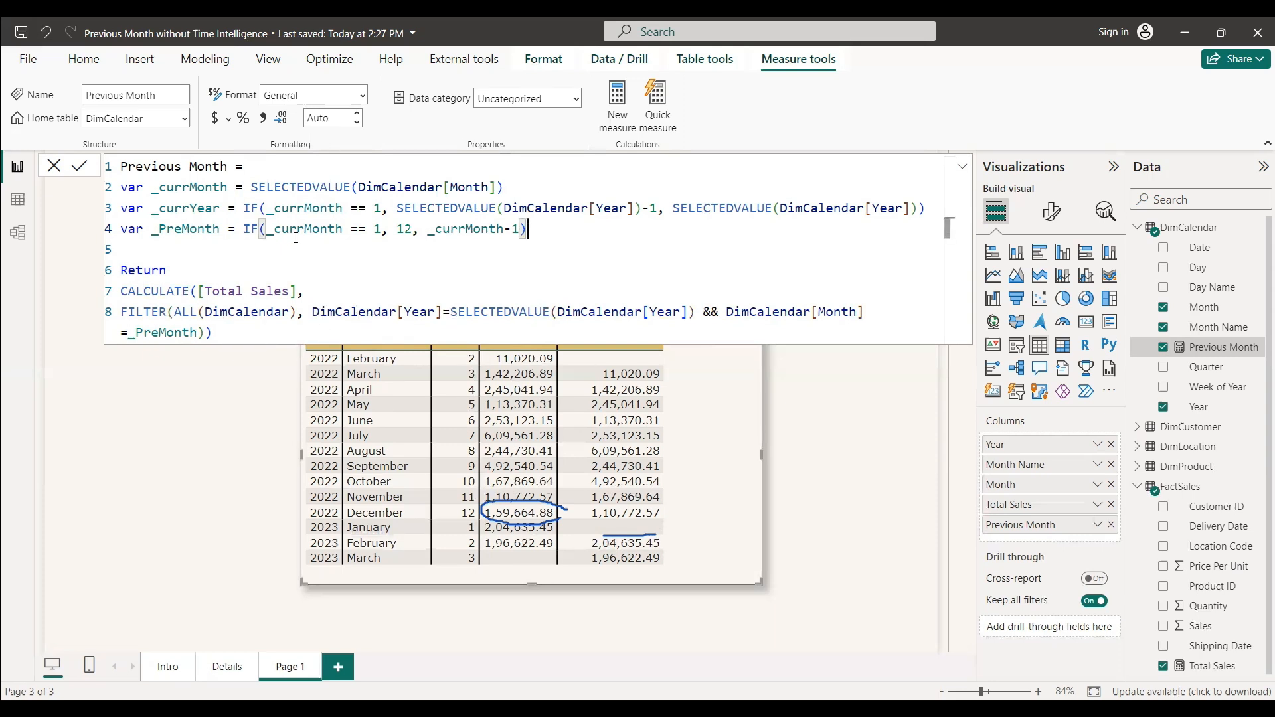
# Replace SELECTEDVALUE(DimCalendar[Year]) in the FILTER condition with _currYear and commit the measure.
pyautogui.moveTo(452, 311); pyautogui.dragTo(693, 309)
pyautogui.write('_cu')
pyautogui.press('Down')
pyautogui.press('Tab')
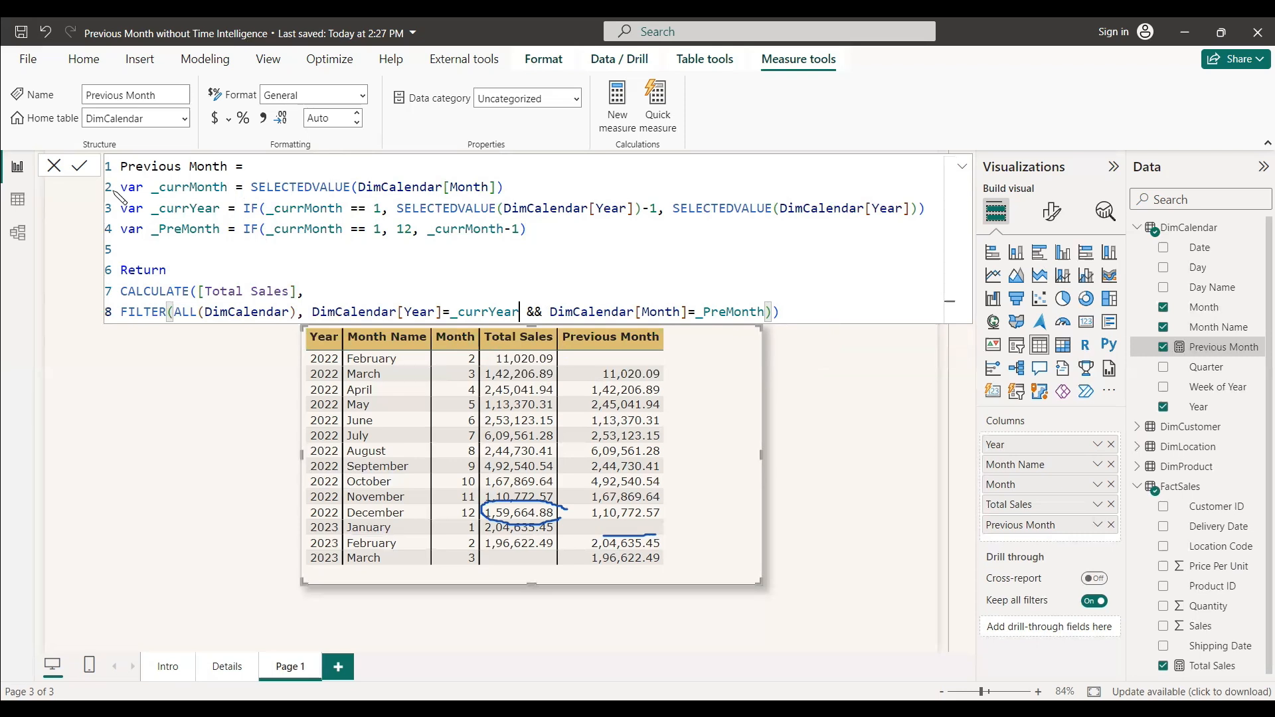
pyautogui.click(81, 175)
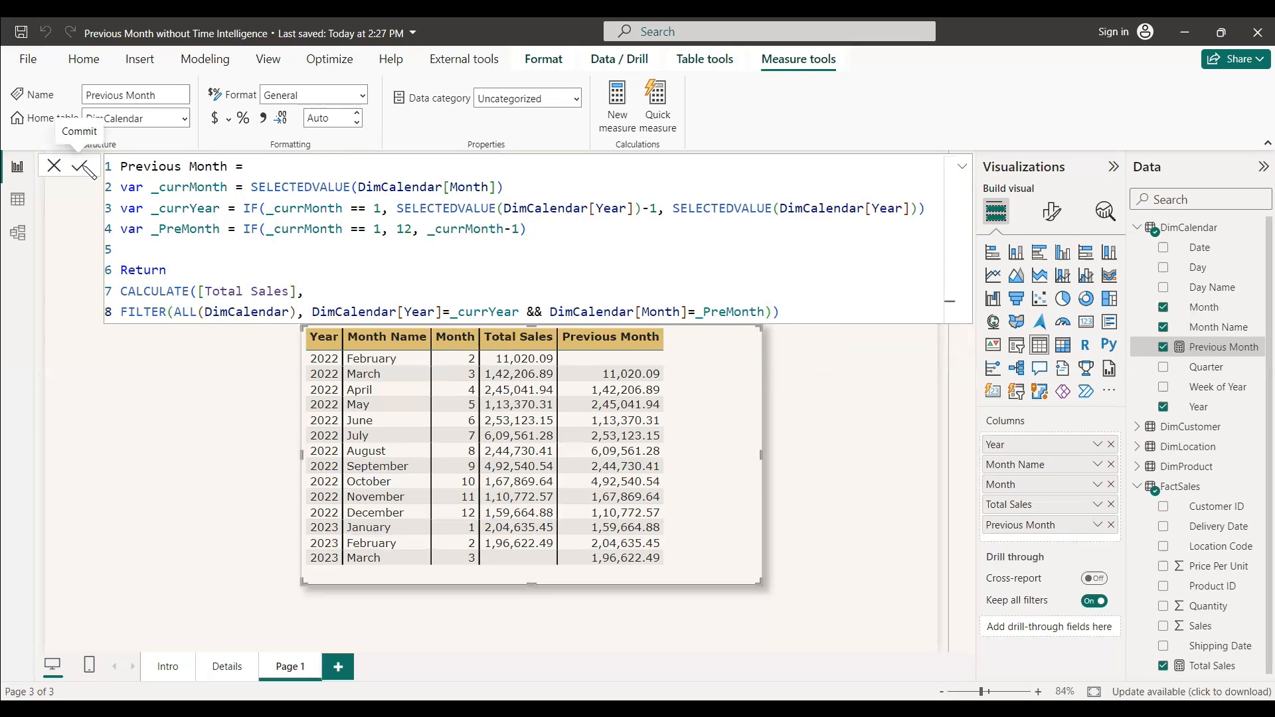